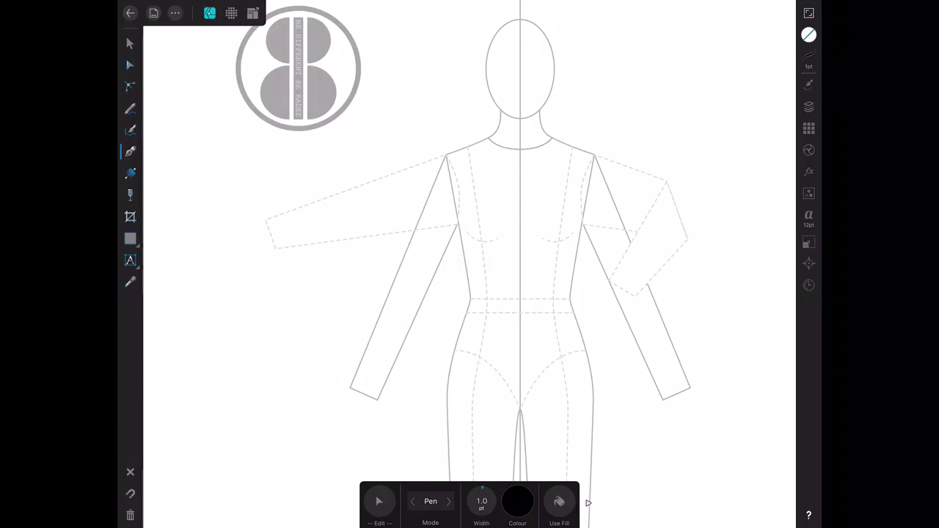
Trace a closed left front panel outline: neckline, shoulder, curved armhole, hem and centre front
left_click(552, 138)
left_click(597, 156)
left_click_drag(582, 229, 580, 325)
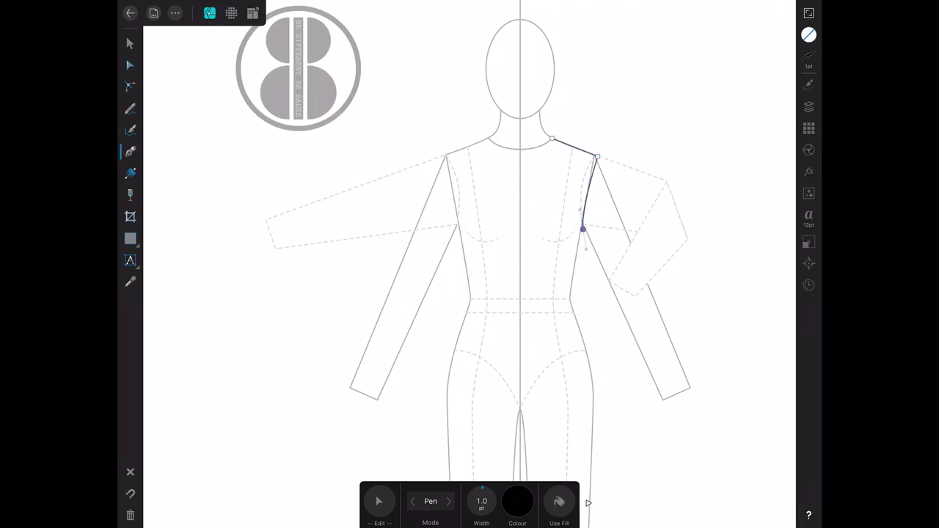
left_click(515, 330)
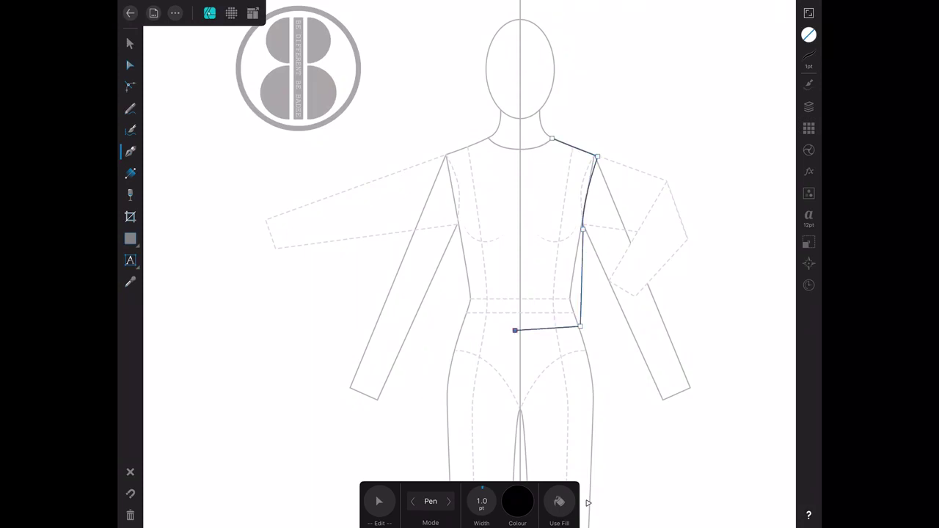
left_click(516, 152)
left_click(552, 138)
key("v")
key("p")
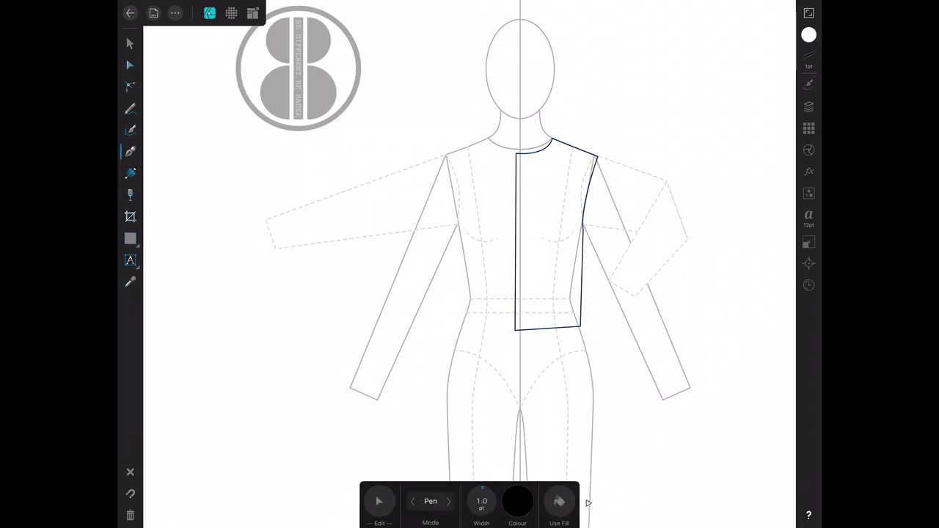
Draw a horizontal yoke line at chest level from centre front to the armhole
left_click(502, 193)
left_click(604, 193)
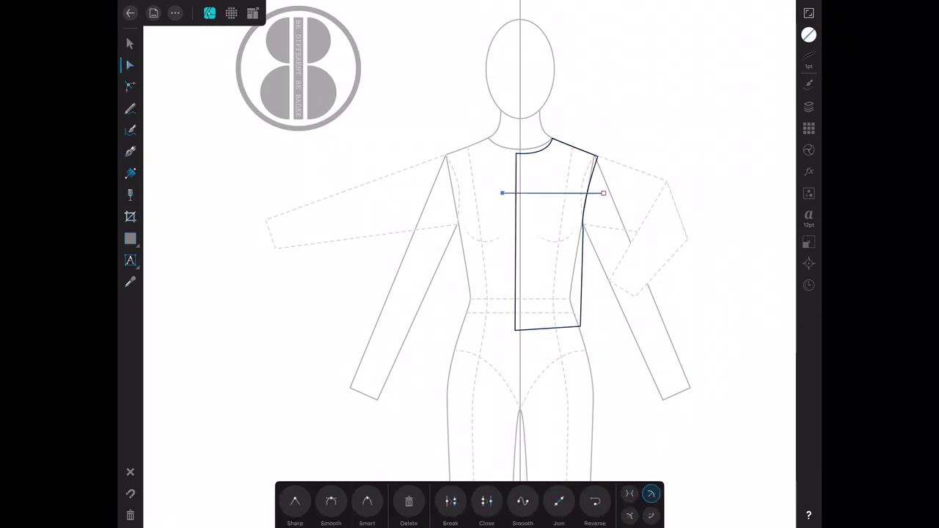
key("v")
left_click(553, 193)
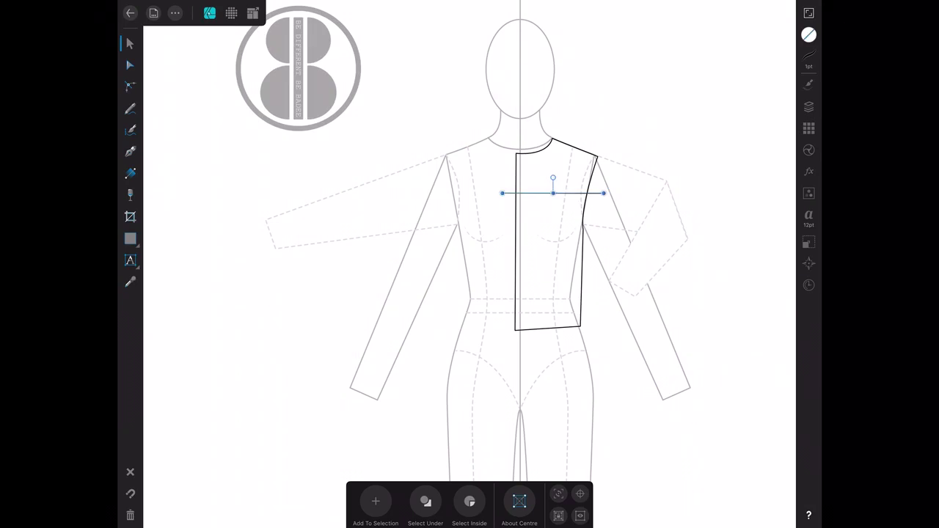
Select the yoke line with the bodice and drag it to fit between centre front and armhole
left_click(252, 13)
left_click(253, 13)
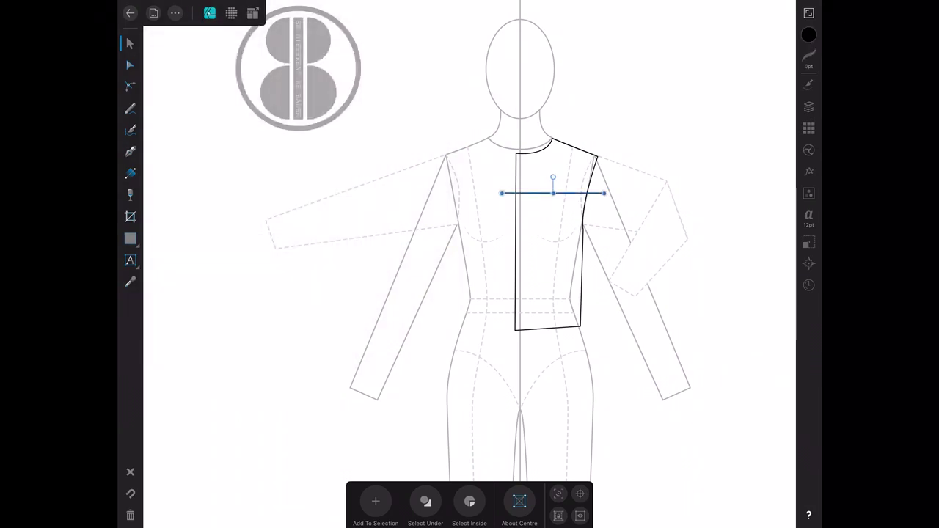
key("ctrl+d")
key("ctrl+a")
left_click(252, 12)
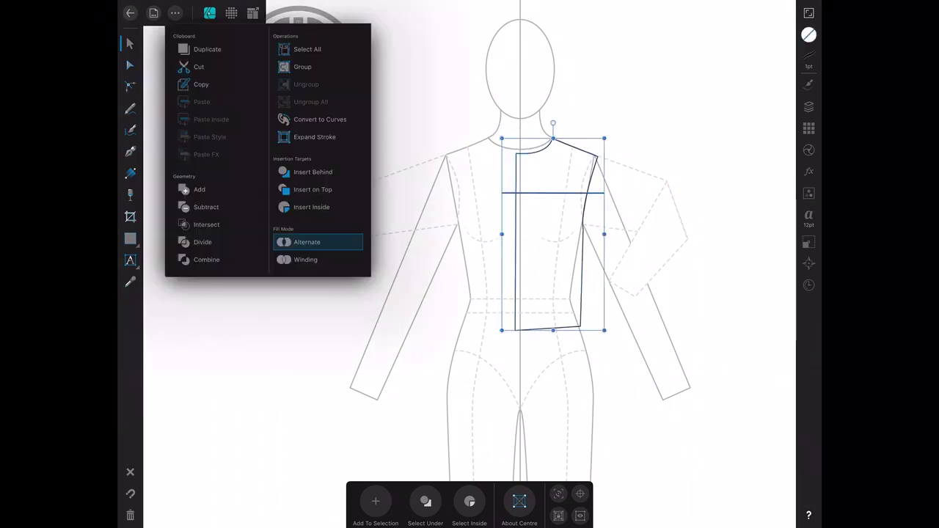
left_click(315, 242)
mouse_move(494, 178)
left_mouse_down()
mouse_move(506, 199)
mouse_move(516, 193)
left_mouse_up()
key("ctrl+d")
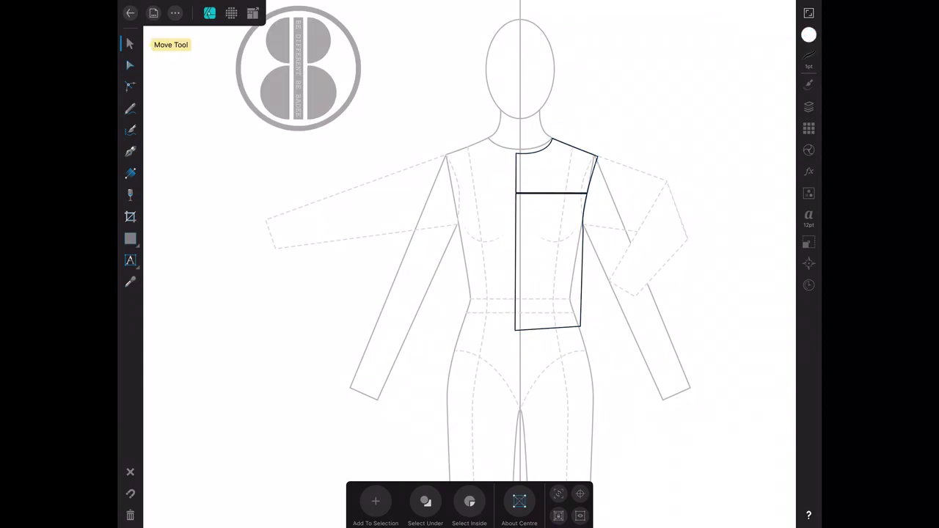
key("p")
scroll(513, 221, "up", 3)
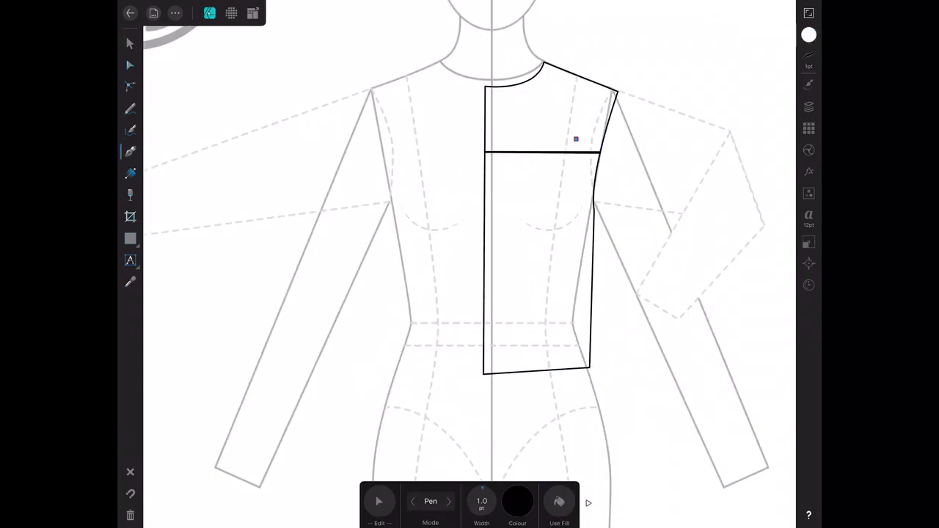
Draw two panel seams from yoke to hem and fit their ends onto the yoke and hem
left_click(554, 383)
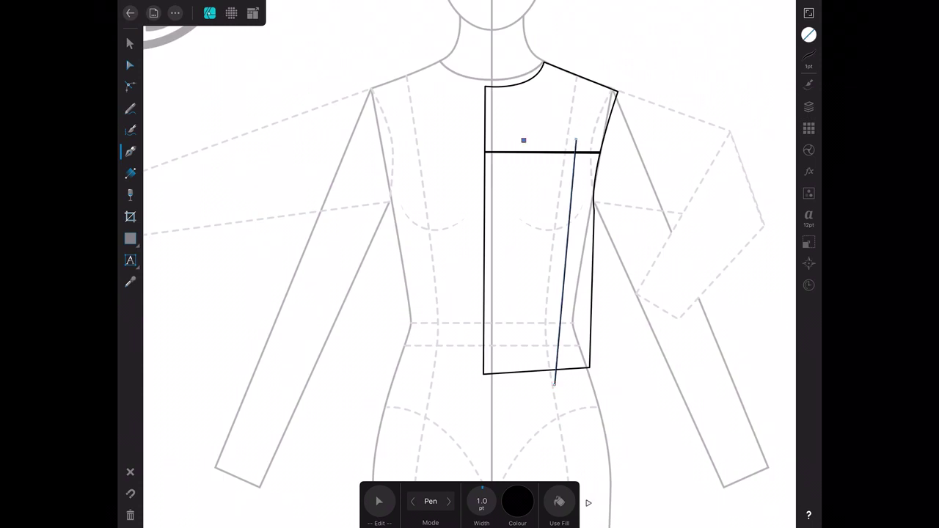
left_click(535, 387)
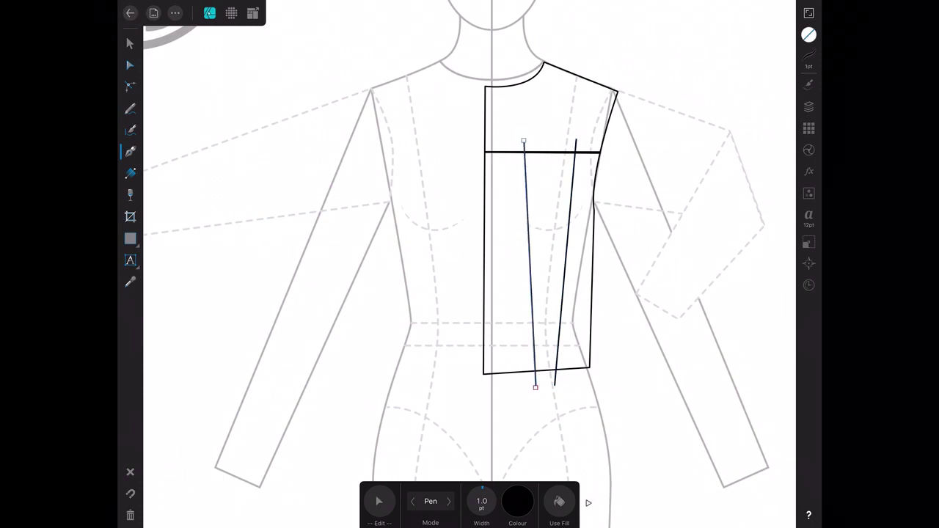
key("v")
mouse_move(509, 377)
left_mouse_down()
mouse_move(550, 398)
mouse_move(545, 370)
left_mouse_up()
left_click(252, 12)
left_click(253, 13)
left_click(293, 367)
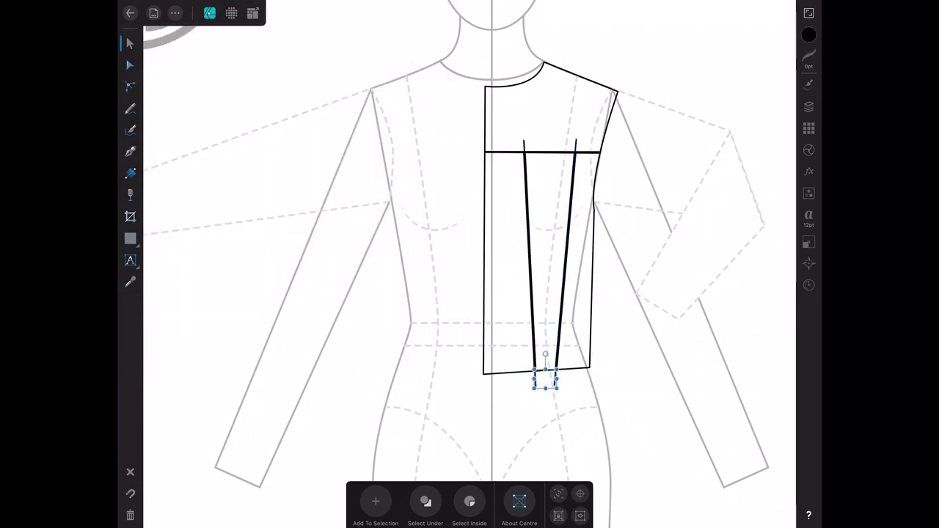
left_click(524, 147)
left_click(565, 256)
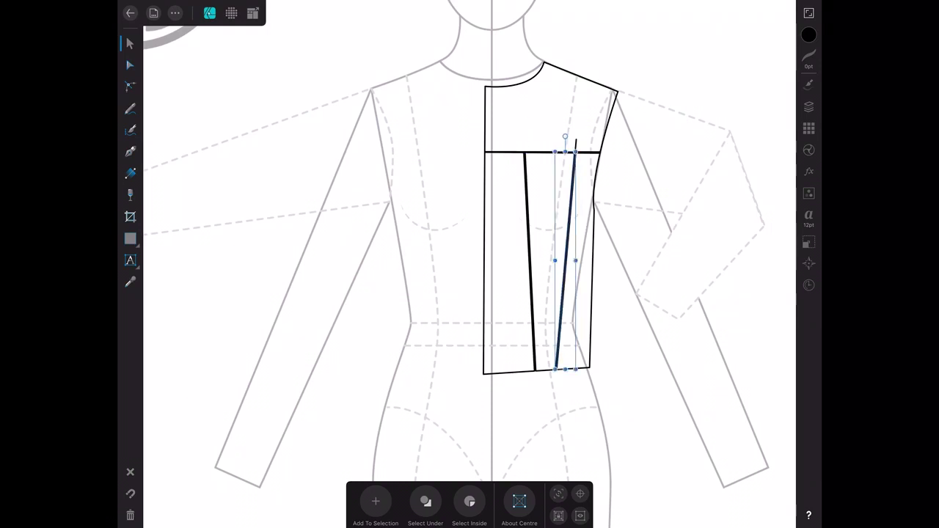
left_click_drag(576, 139, 575, 153)
left_click(557, 110)
left_click(293, 367)
Fill all the bodice pieces with white
scroll(514, 264, "down", 2)
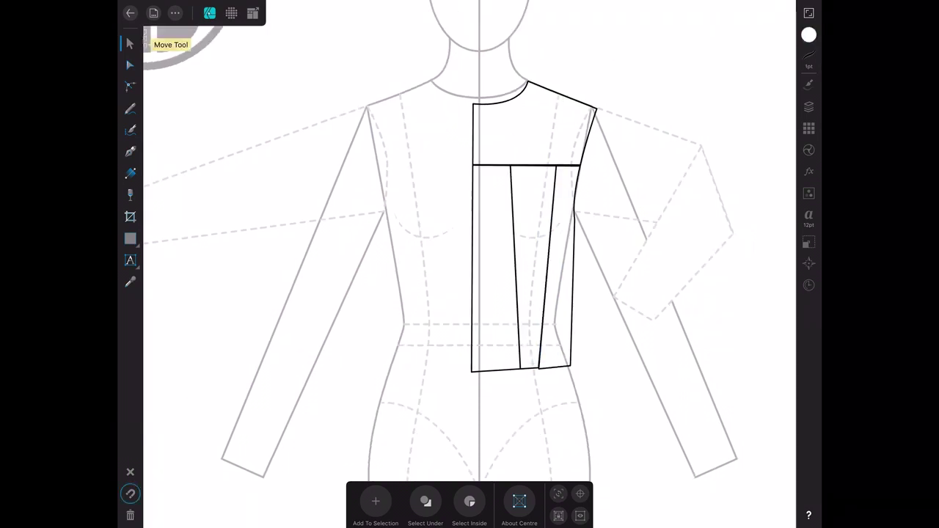
left_click(130, 493)
left_click(809, 35)
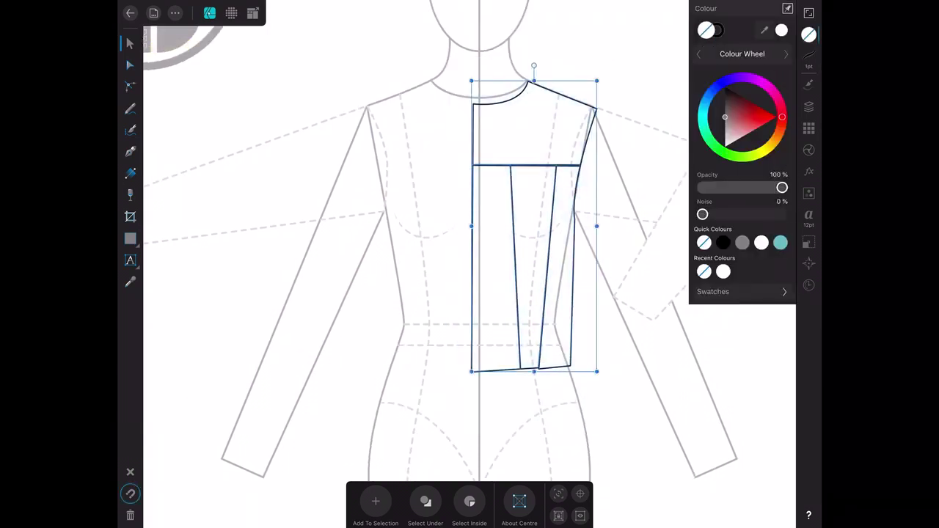
left_click(761, 242)
left_click(293, 367)
left_click(809, 35)
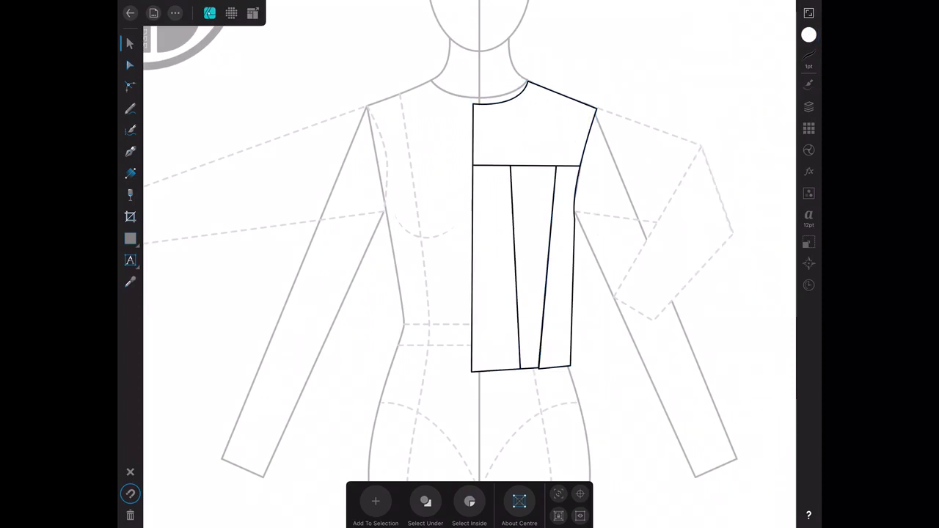
left_click(129, 239)
Draw a pointed pocket flap below the yoke and move it lower in the layer stack
left_click_drag(380, 164, 442, 188)
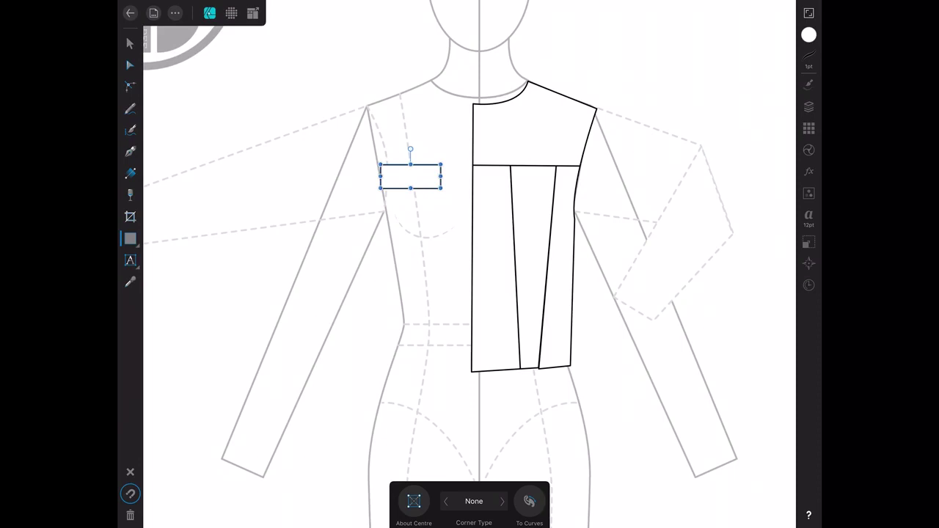
left_click(529, 501)
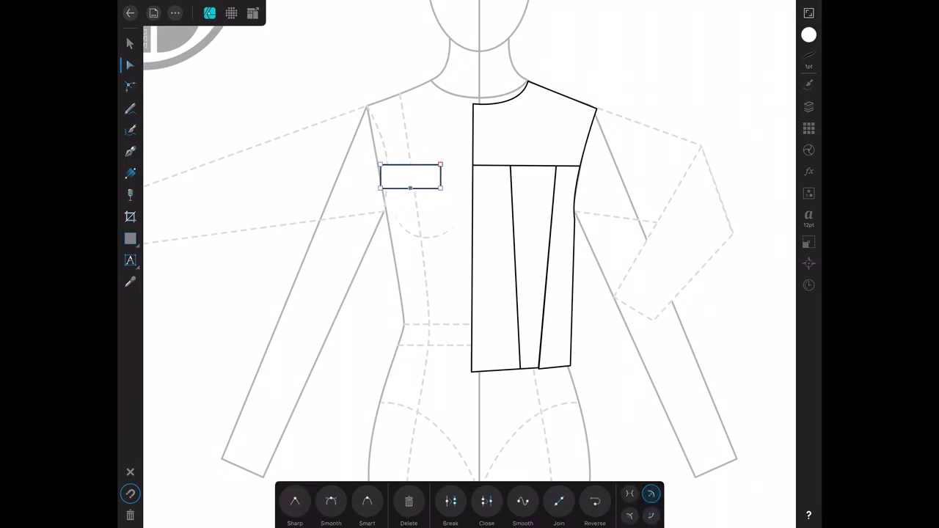
left_click_drag(410, 187, 534, 180)
left_click(130, 43)
key("Escape")
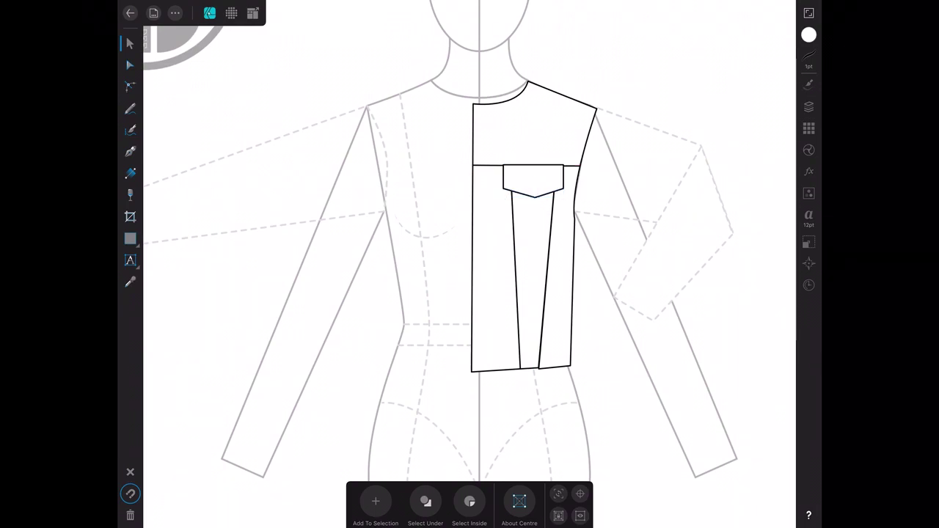
left_click(534, 180)
left_click(808, 106)
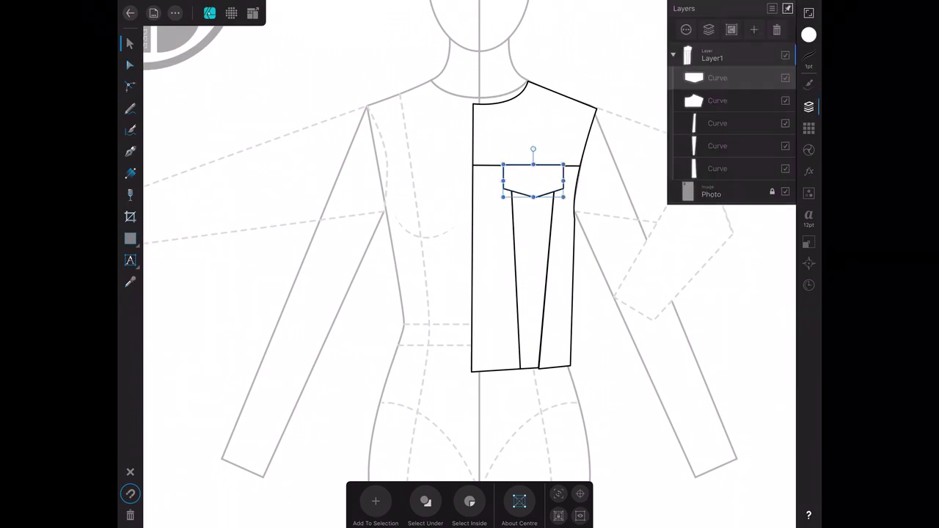
left_click_drag(717, 78, 718, 101)
key("Escape")
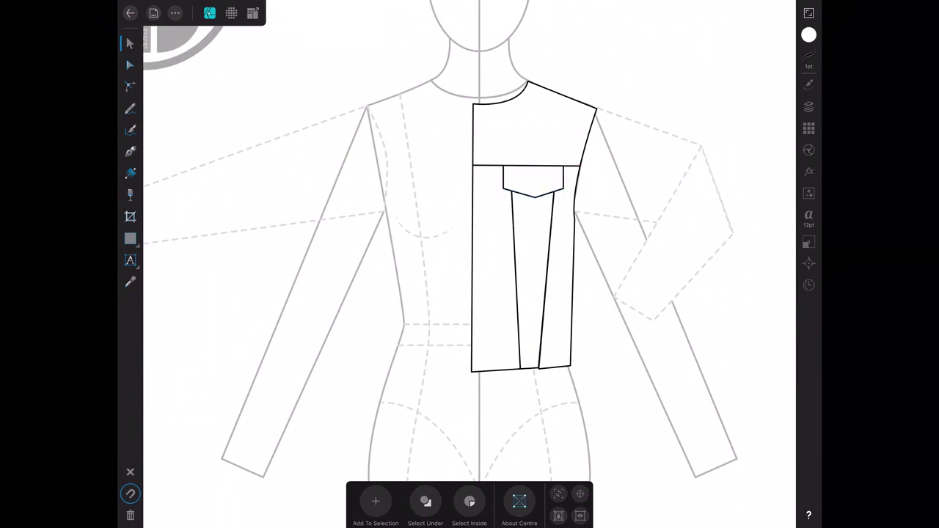
Draw a long sleeve outline from the armhole to the wrist and refine its shoulder point
key("p")
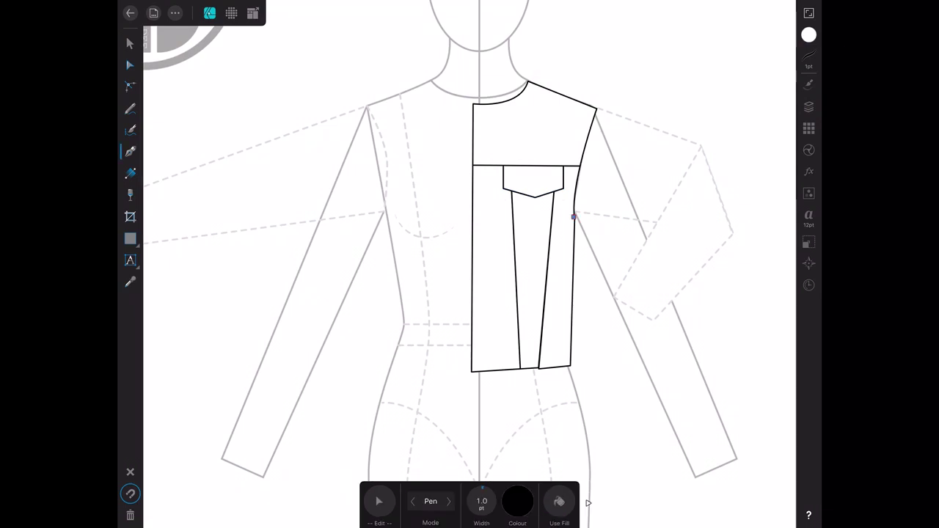
left_click(597, 109)
left_click(736, 459)
left_click(695, 474)
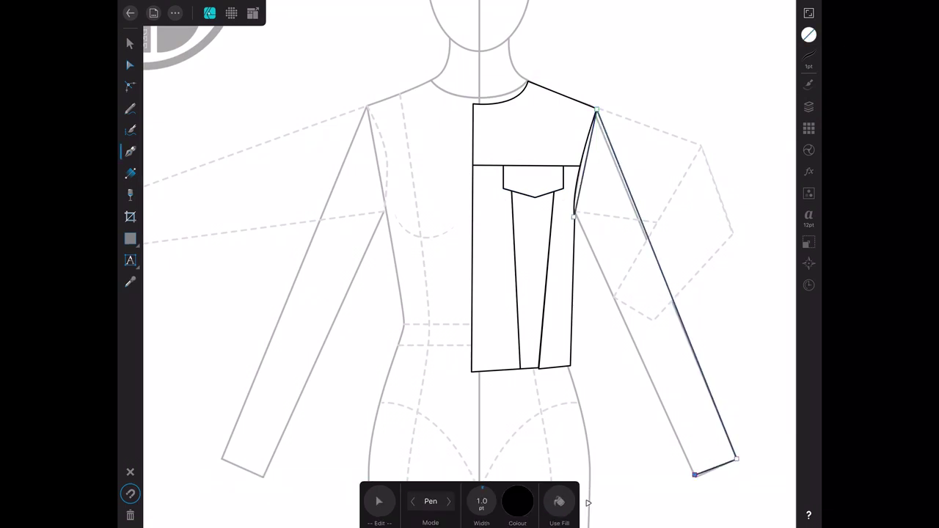
left_click(573, 216)
left_click(130, 65)
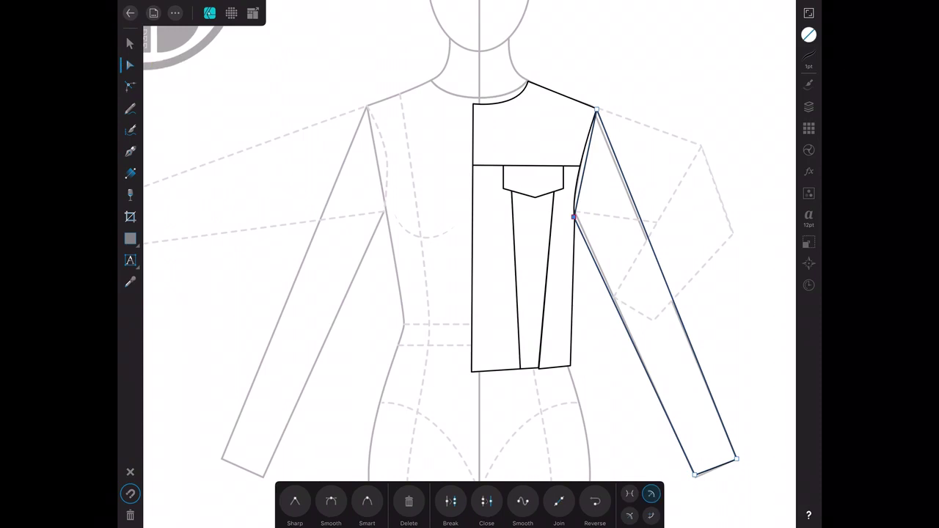
mouse_move(597, 108)
left_mouse_down()
mouse_move(581, 107)
mouse_move(597, 108)
left_mouse_up()
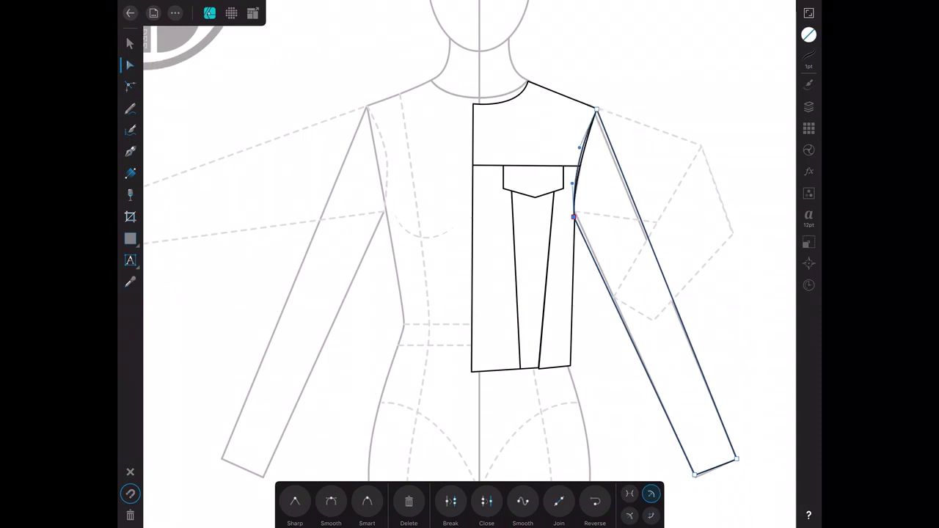
Fill the sleeve with white and start a new Pen line at the cuff
left_click(130, 44)
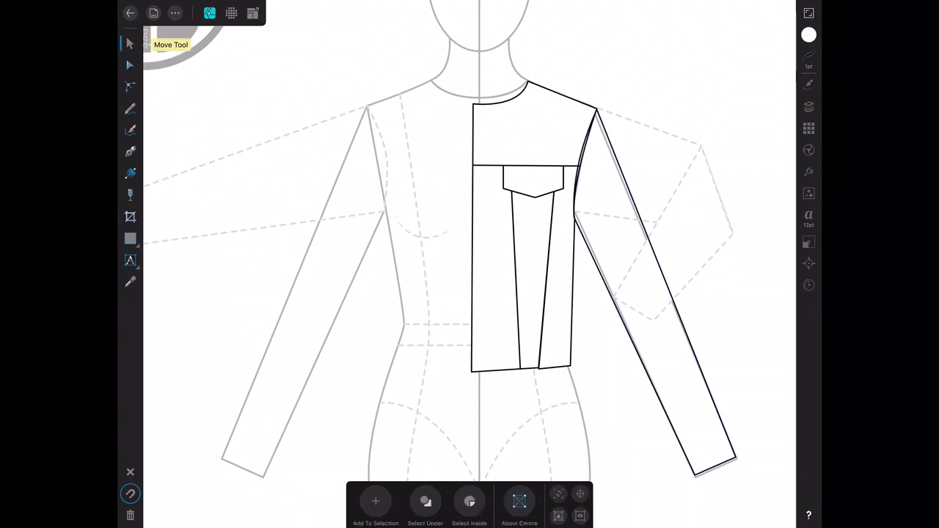
left_click(639, 294)
left_click(809, 34)
left_click(762, 243)
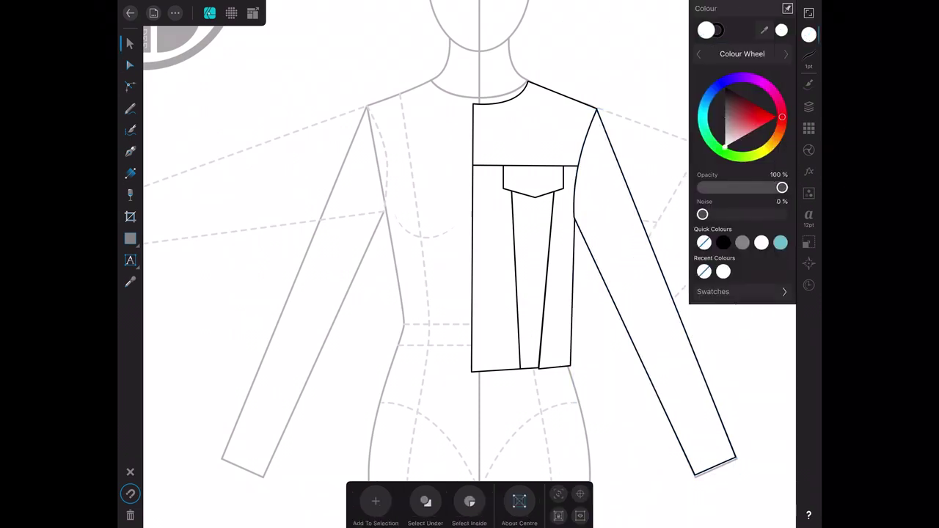
left_click(809, 35)
left_click(129, 151)
left_click(671, 452)
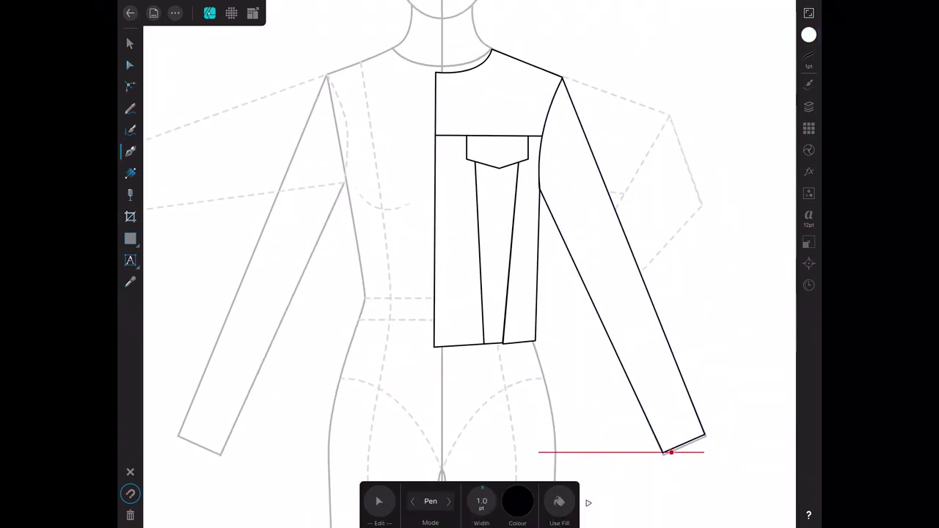
Finish the underarm line from cuff to armhole and expand its stroke into a shape
left_click(534, 162)
left_click(130, 64)
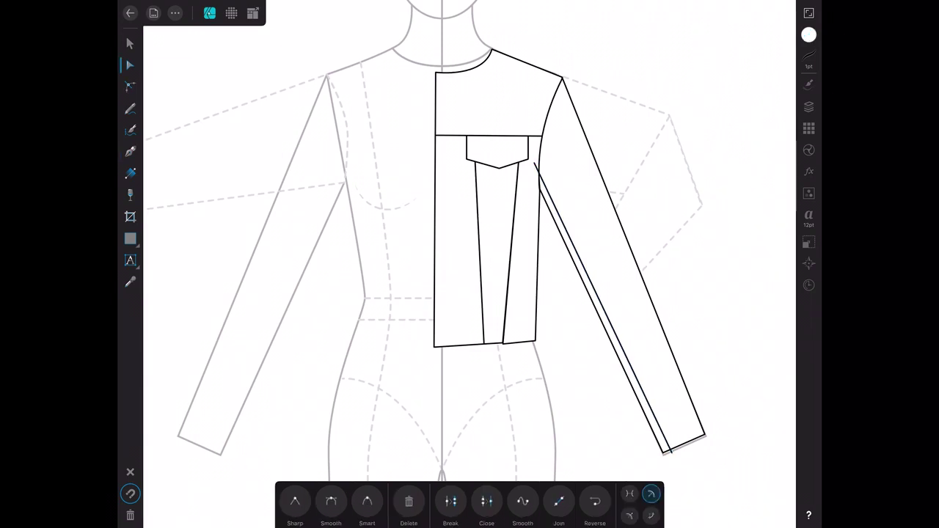
left_click_drag(669, 452, 677, 467)
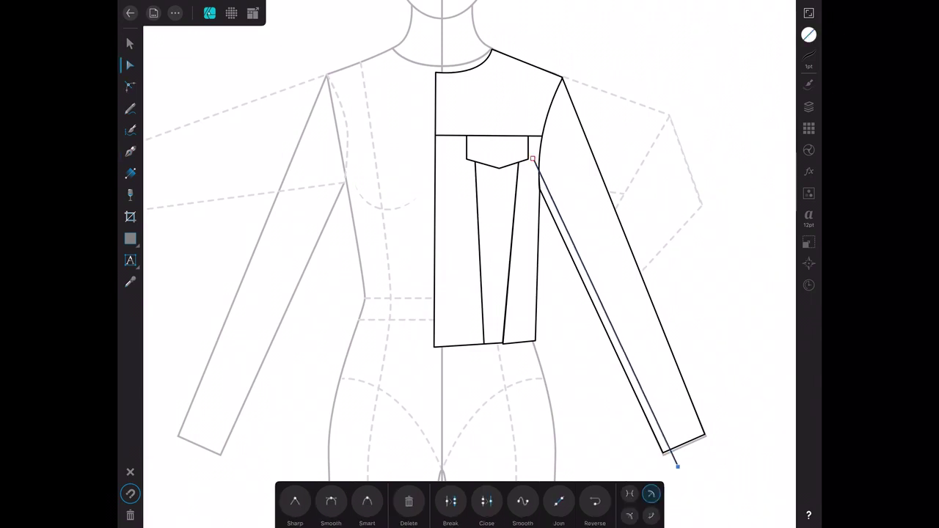
left_click(174, 13)
left_click(314, 136)
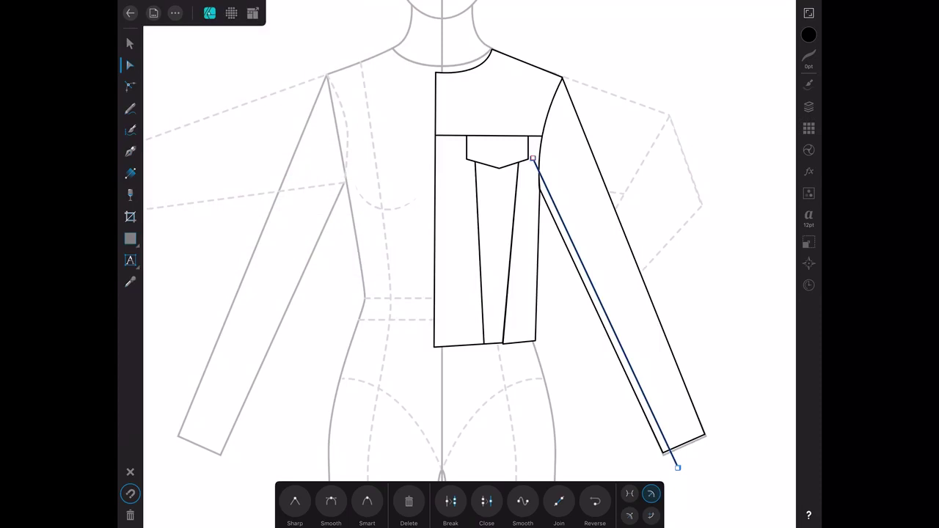
Divide the sleeve with the expanded line and pull the strip's top end to the armhole seam
left_click(130, 43)
left_click_drag(670, 472, 703, 420)
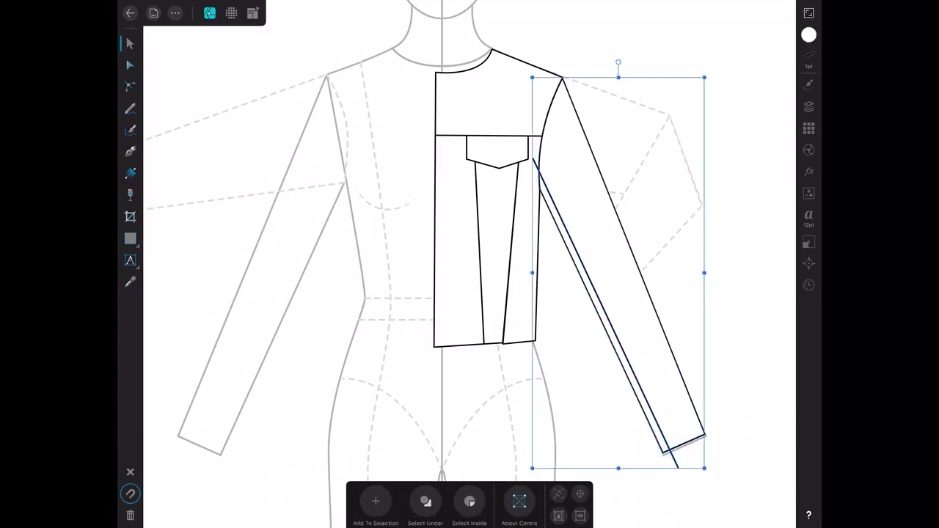
left_click(175, 13)
left_click(202, 242)
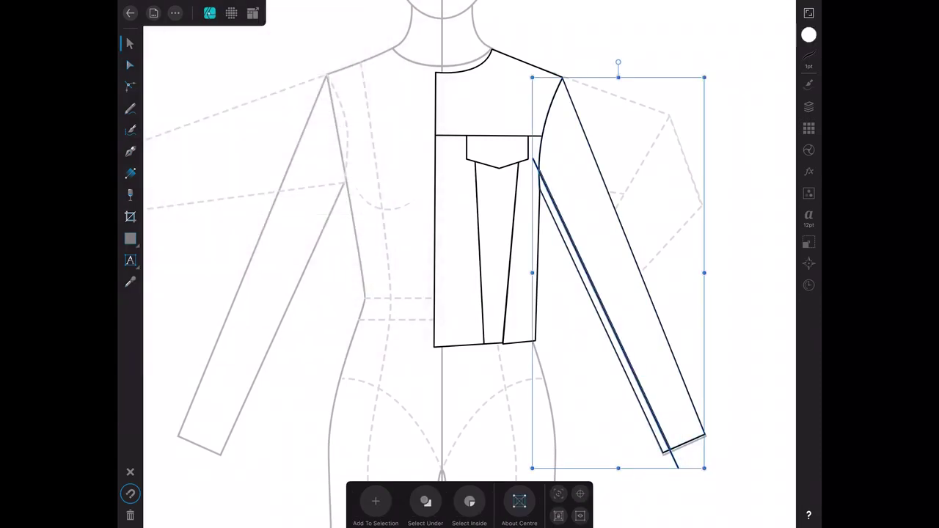
left_click(674, 457)
left_click(668, 411)
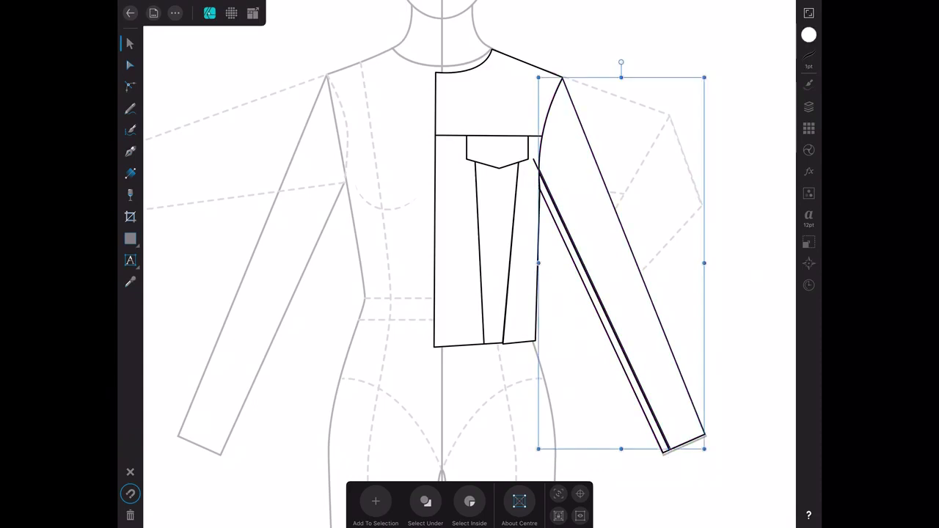
mouse_move(535, 159)
left_mouse_down()
mouse_move(539, 170)
mouse_move(547, 145)
left_mouse_up()
left_click(130, 64)
scroll(513, 221, "up", 5)
Duplicate the pocket flap, stretch the copy to 53.7 pt tall and move it behind the flap
scroll(469, 264, "down", 5)
left_click(130, 43)
left_click(511, 168)
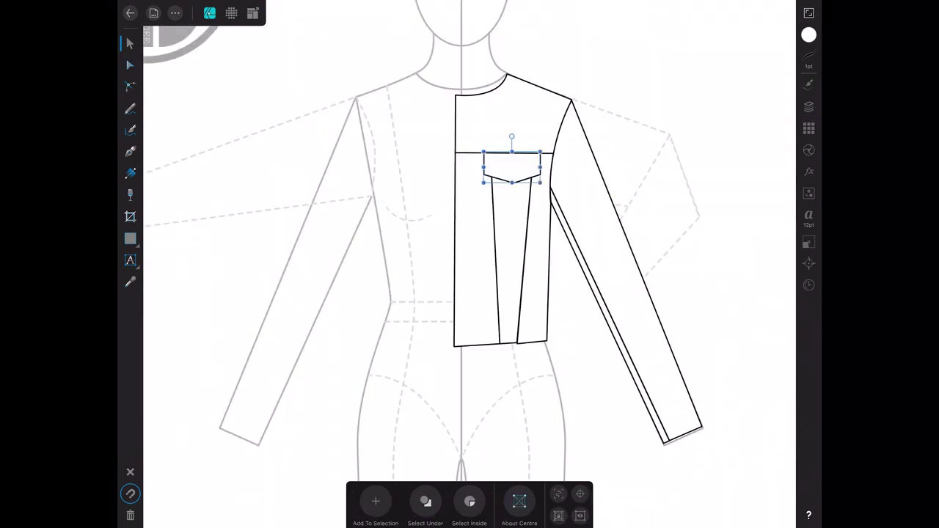
left_click(174, 13)
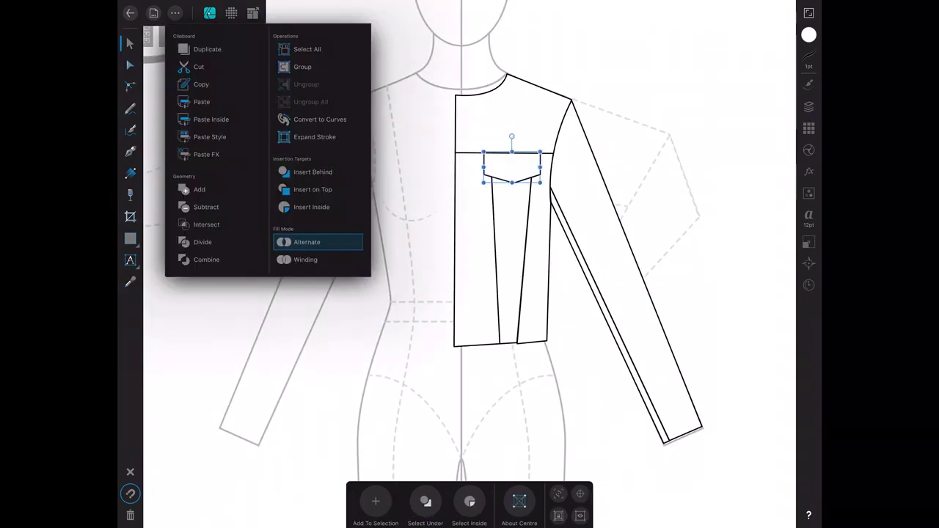
left_click(207, 49)
left_click_drag(512, 182, 511, 219)
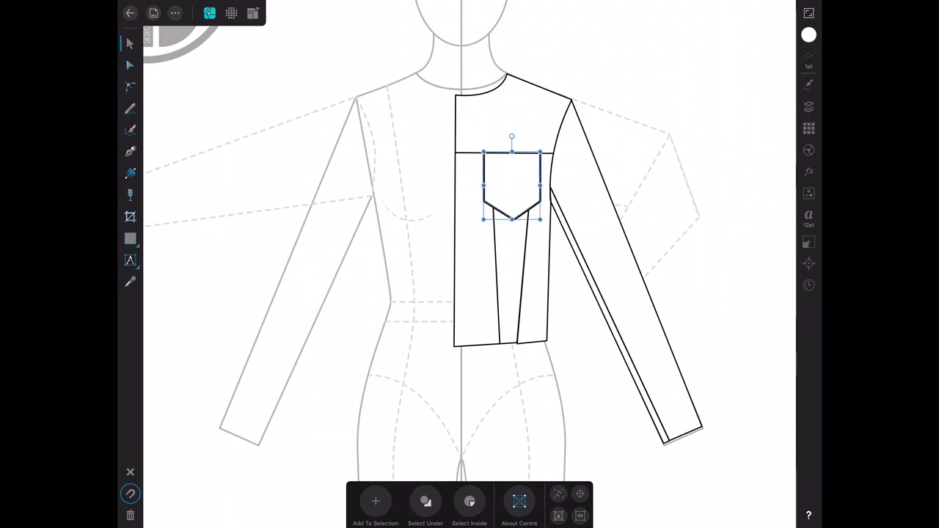
left_click(808, 107)
left_click_drag(718, 146, 718, 170)
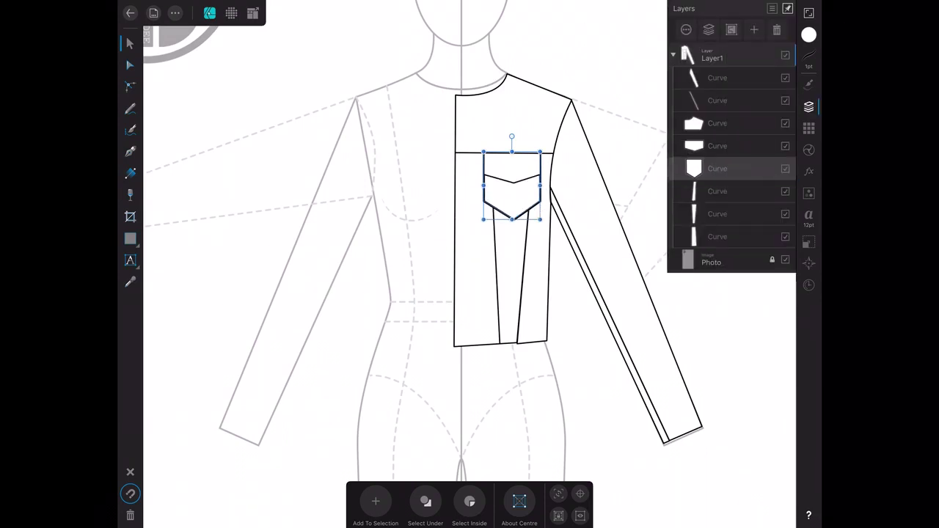
Give the pocket copy a dashed stroke outline
left_click(809, 35)
left_click(808, 55)
left_click(753, 33)
left_click(743, 120)
left_click(633, 155)
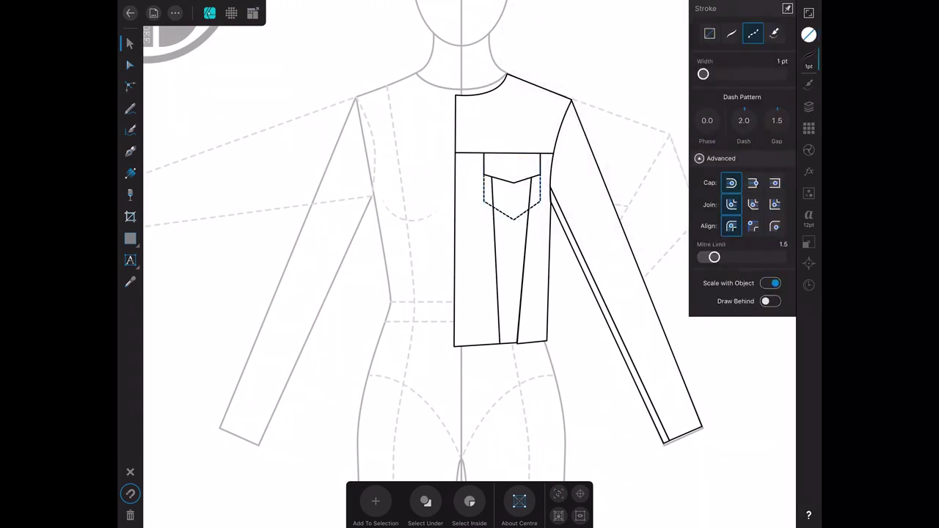
Draw a small button circle on the pocket flap
left_click(130, 239)
scroll(512, 190, "up", 5)
left_click_drag(473, 208, 486, 222)
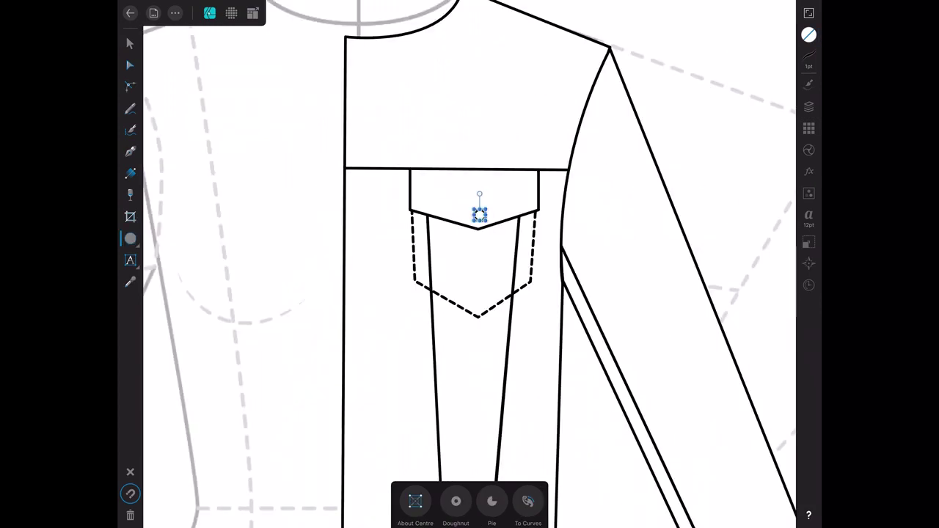
left_click(130, 43)
scroll(481, 220, "down", 2)
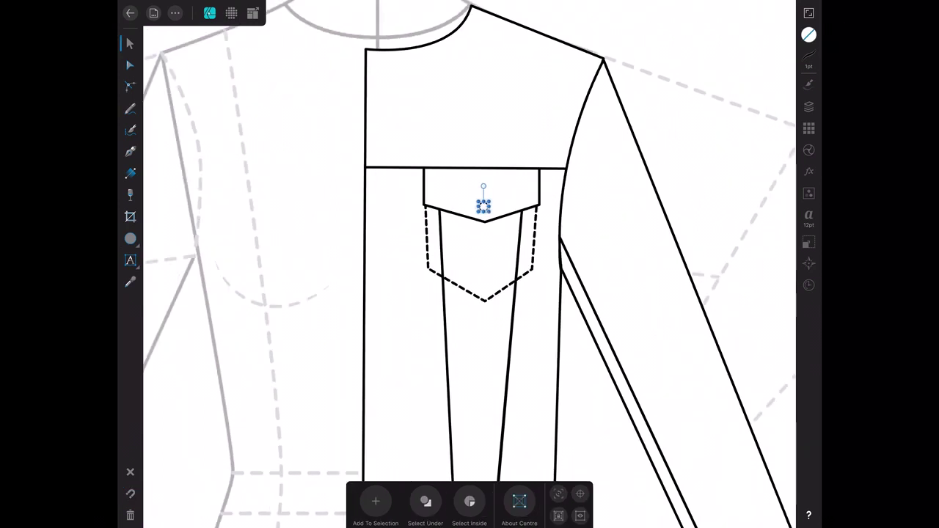
scroll(470, 264, "down", 5)
left_click(130, 238)
Draw a white-filled waistband rectangle across the jacket hem
left_click(172, 63)
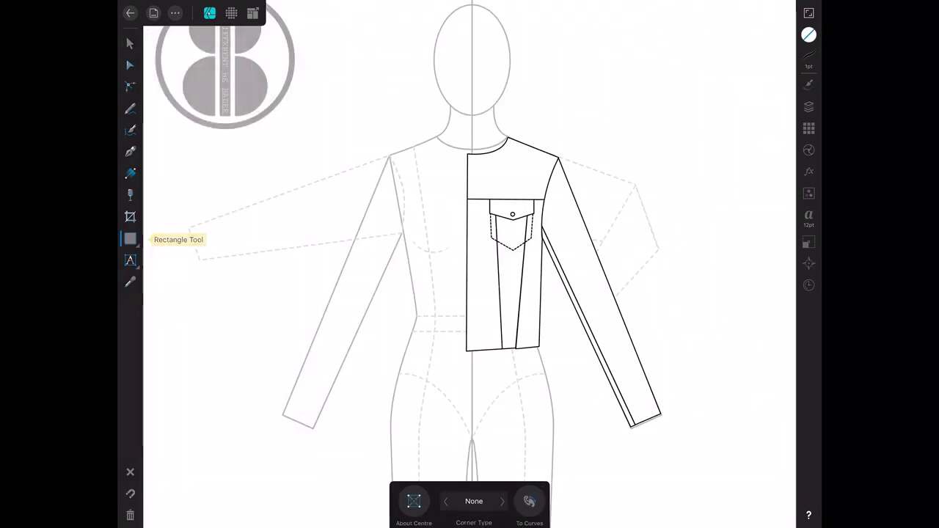
scroll(554, 364, "up", 3)
left_click_drag(431, 335, 534, 358)
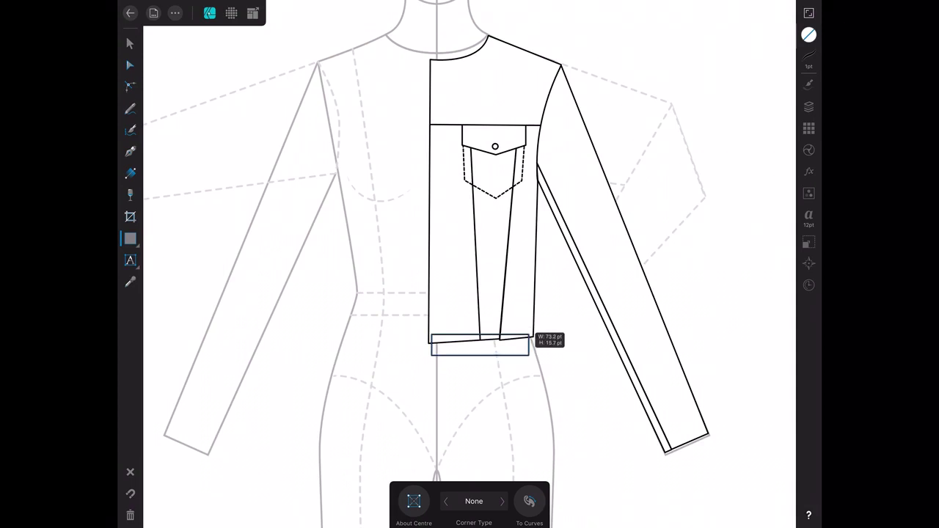
left_click_drag(431, 345, 427, 345)
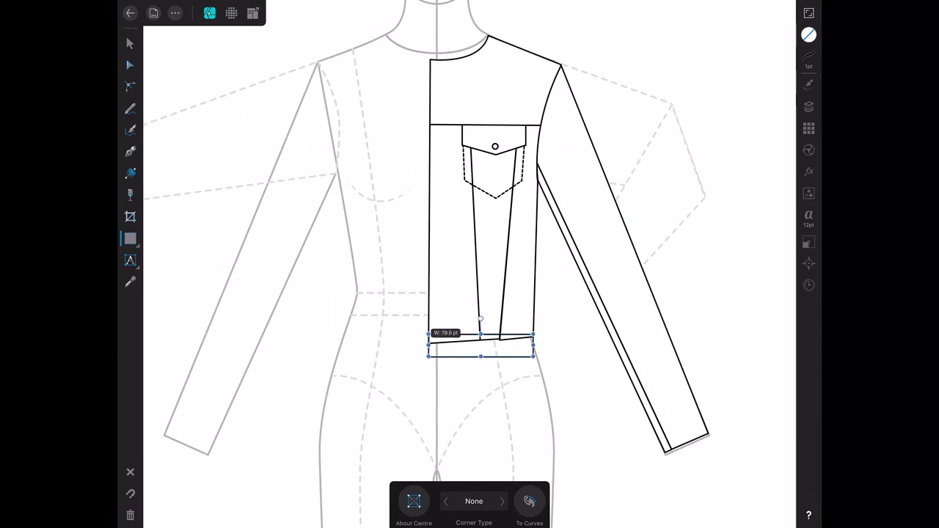
left_click(130, 494)
left_click(808, 34)
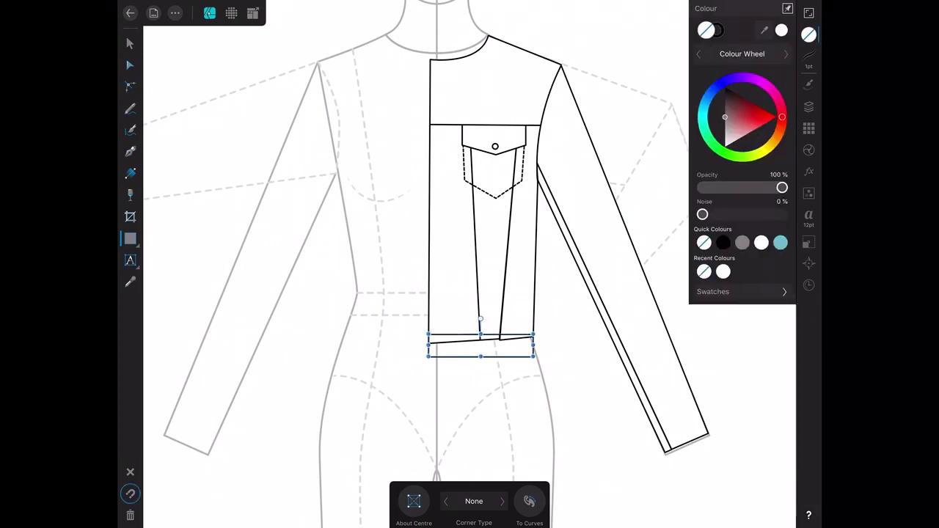
left_click(761, 242)
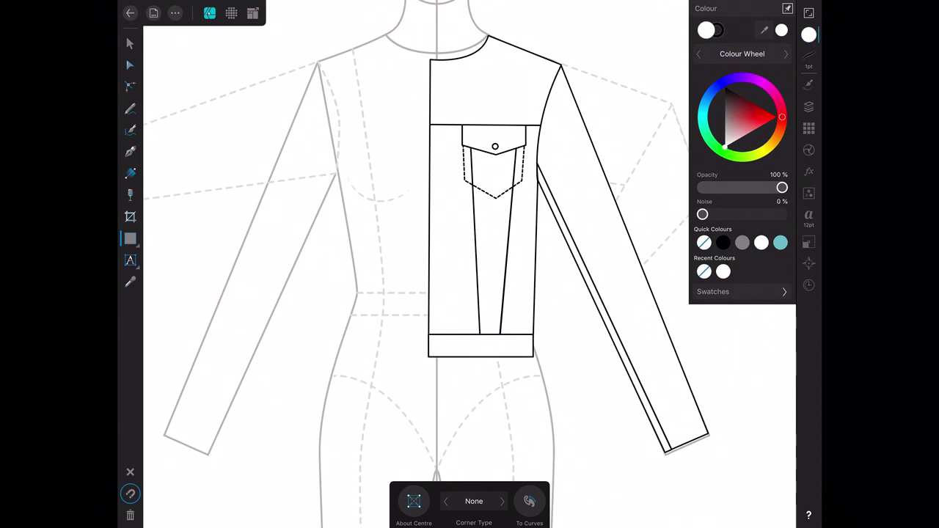
Draw a cuff rectangle angled to match the sleeve and place it at the wrist
left_click_drag(543, 430, 609, 459)
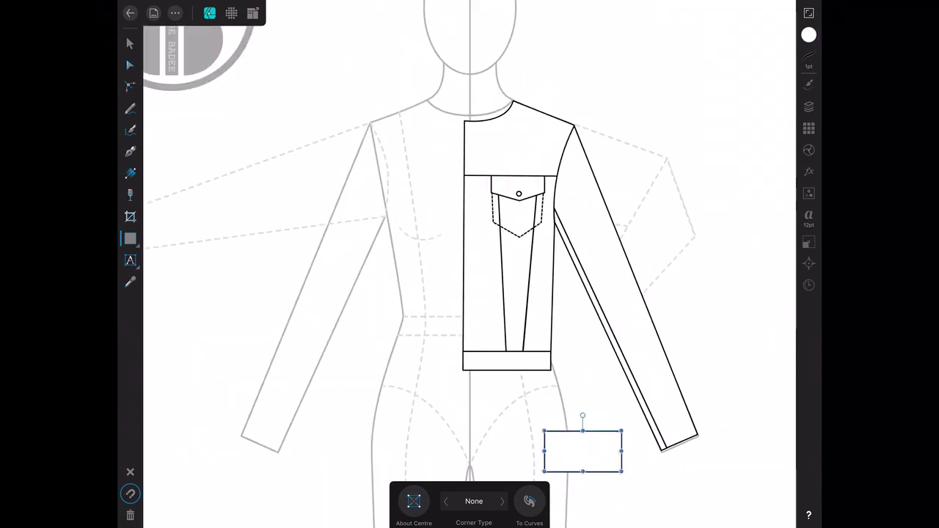
left_click_drag(581, 418, 569, 418)
left_click(130, 44)
left_click(809, 34)
mouse_move(583, 452)
left_mouse_down()
mouse_move(672, 441)
mouse_move(657, 410)
left_mouse_up()
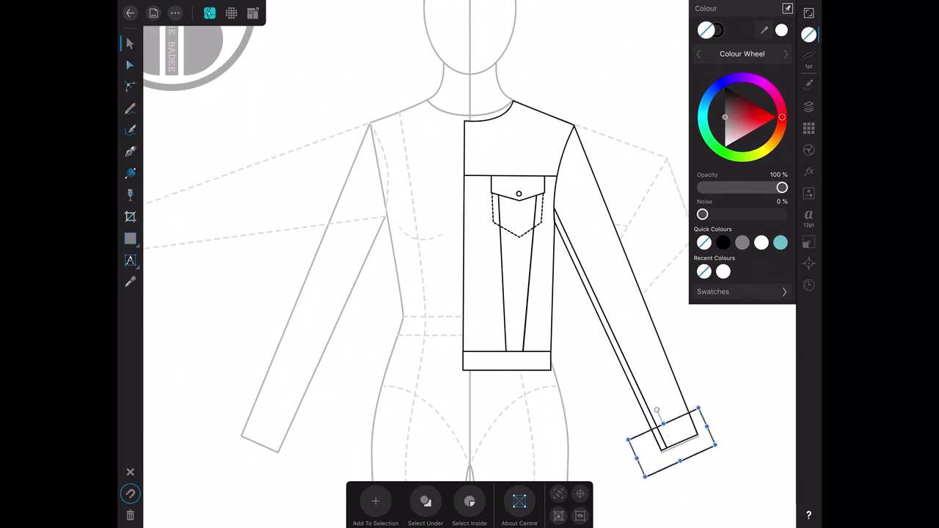
Arrange the cuff and sleeve with the Edit operations, then select all half-jacket pieces
left_click(175, 12)
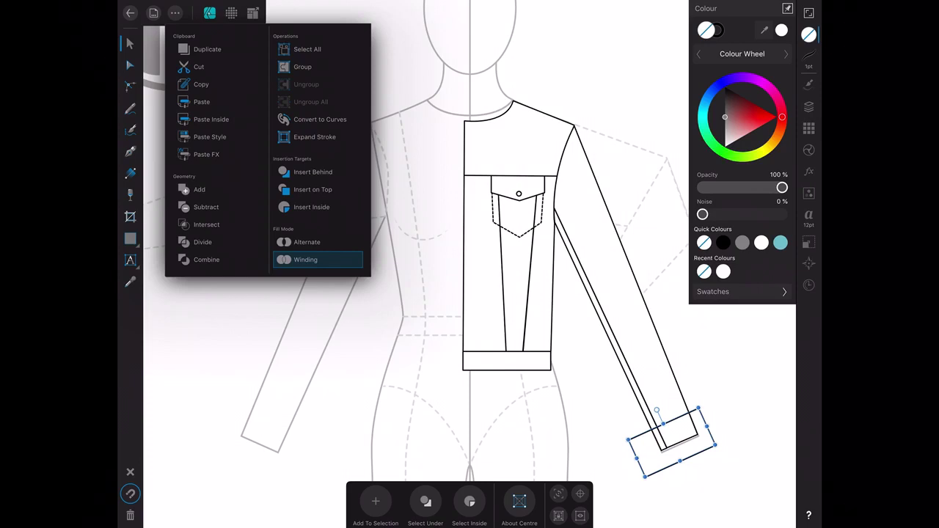
left_click(602, 411)
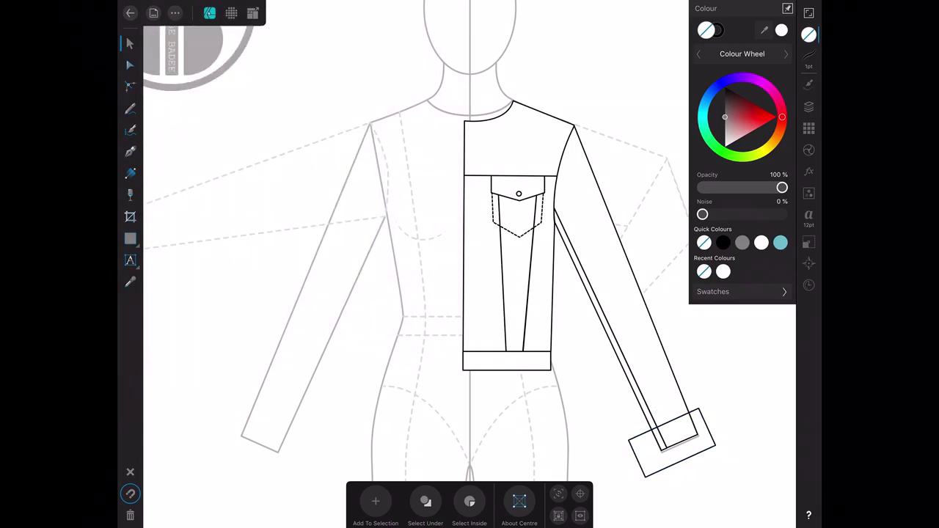
left_click(671, 444)
left_click(631, 294, "shift")
left_click(175, 12)
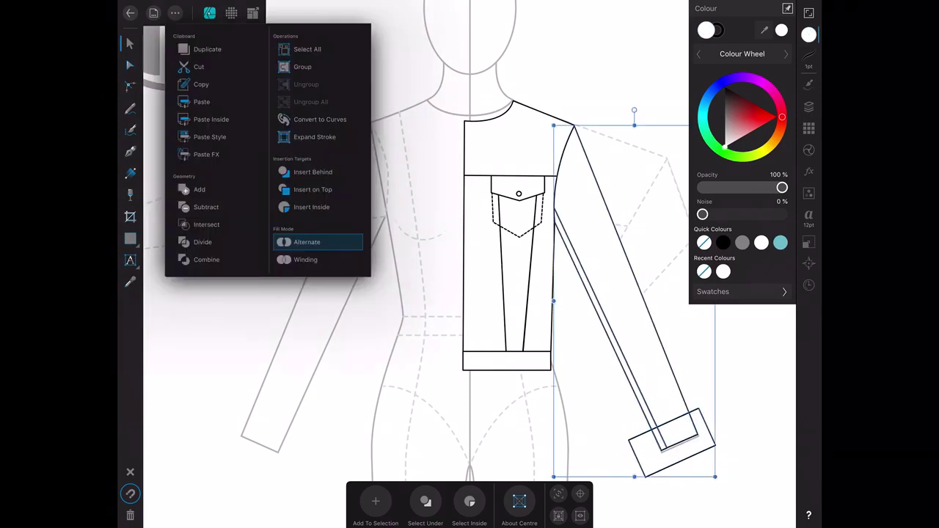
left_click(306, 242)
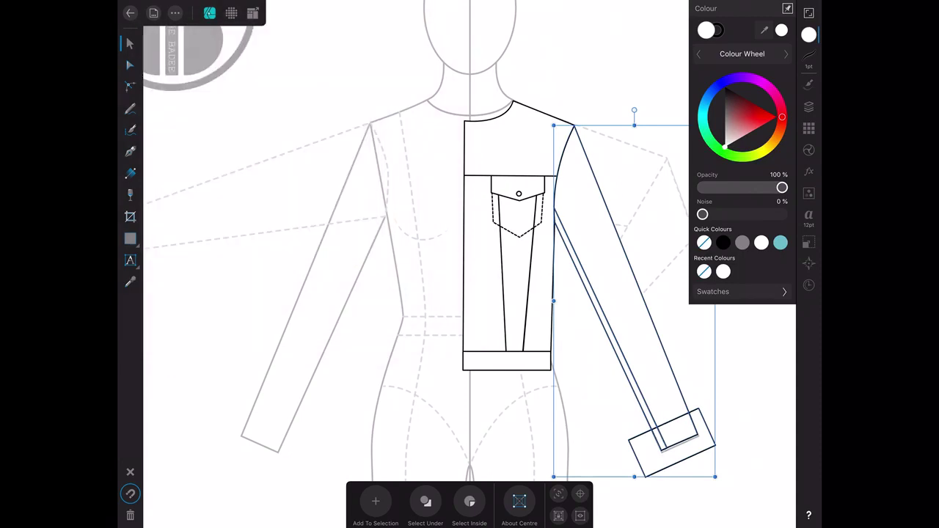
left_click(174, 13)
left_click(312, 242)
mouse_move(483, 96)
left_mouse_down()
mouse_move(519, 125)
mouse_move(707, 446)
left_mouse_up()
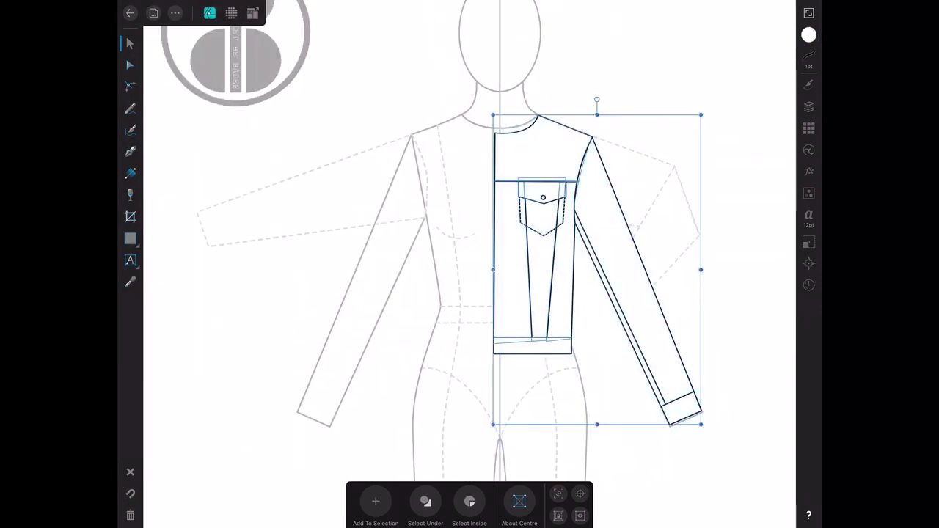
Draw a closed pointed collar shape rising from the neckline up the neck
left_click(175, 13)
left_click(312, 242)
left_click(130, 151)
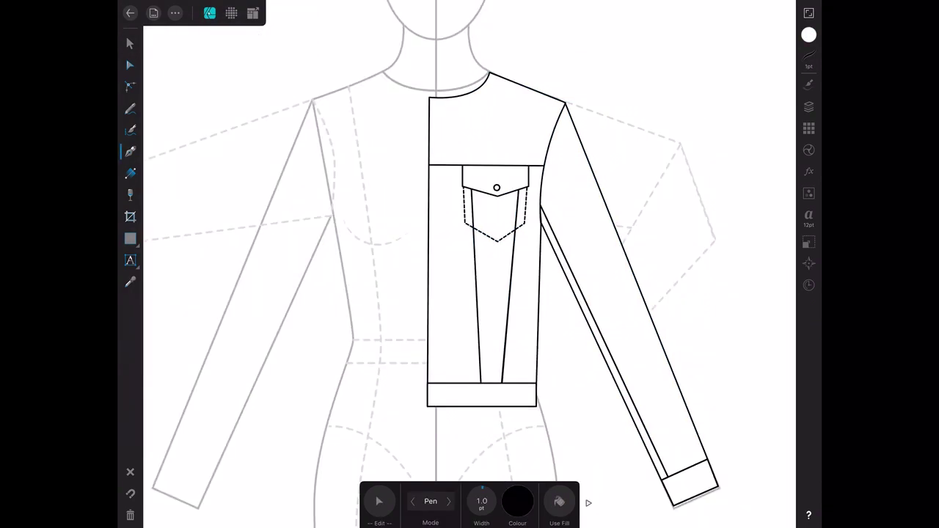
left_click(433, 96)
left_click_drag(496, 54, 512, 29)
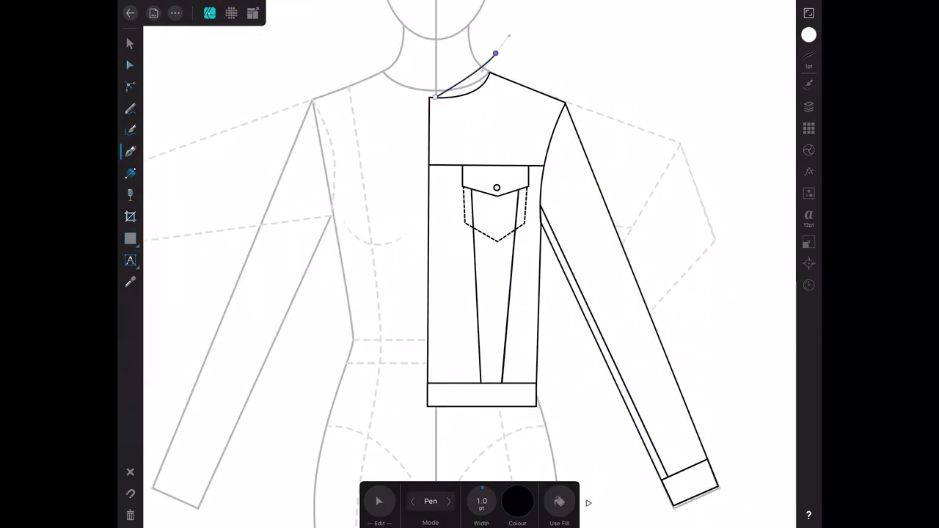
left_click(496, 54)
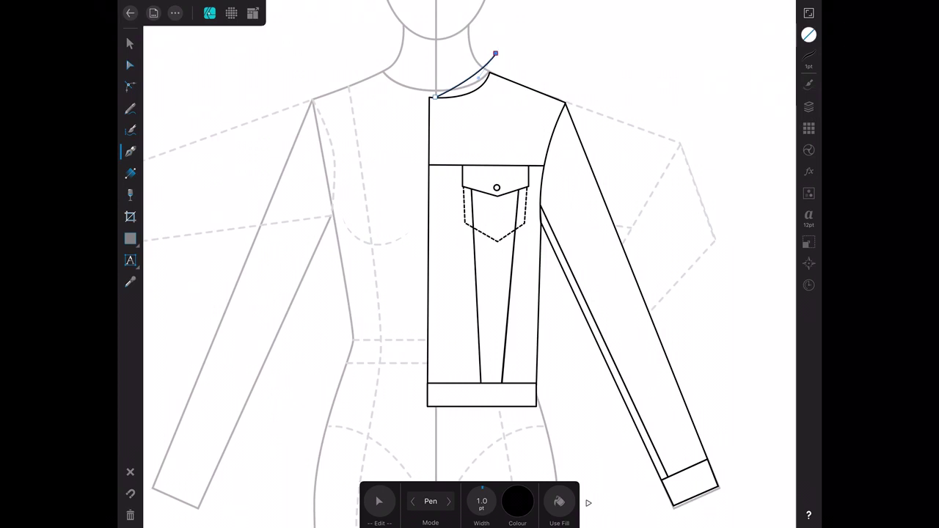
left_click(510, 78)
left_click(455, 117)
left_click(433, 96)
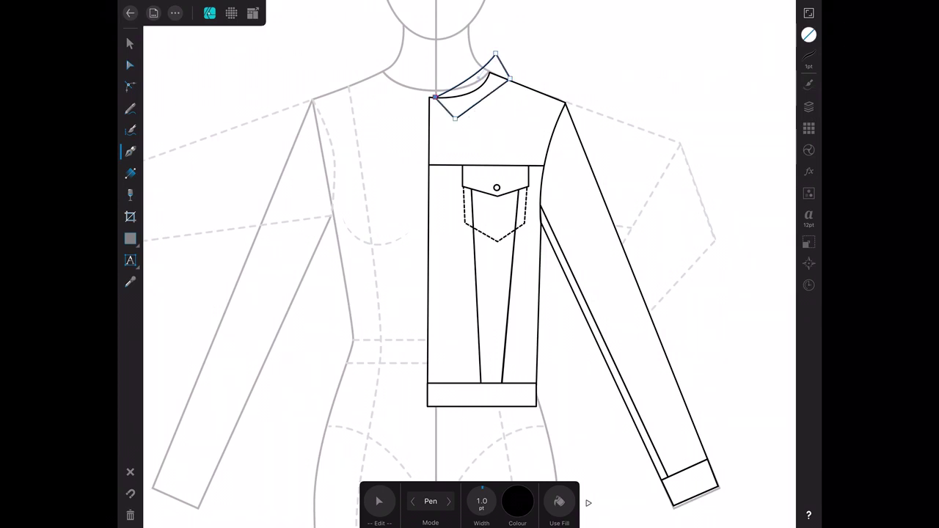
Curve the collar's top edge, fill it white, and select all half-jacket pieces
left_click(130, 64)
scroll(414, 84, "up", 5)
left_click_drag(517, 68, 532, 86)
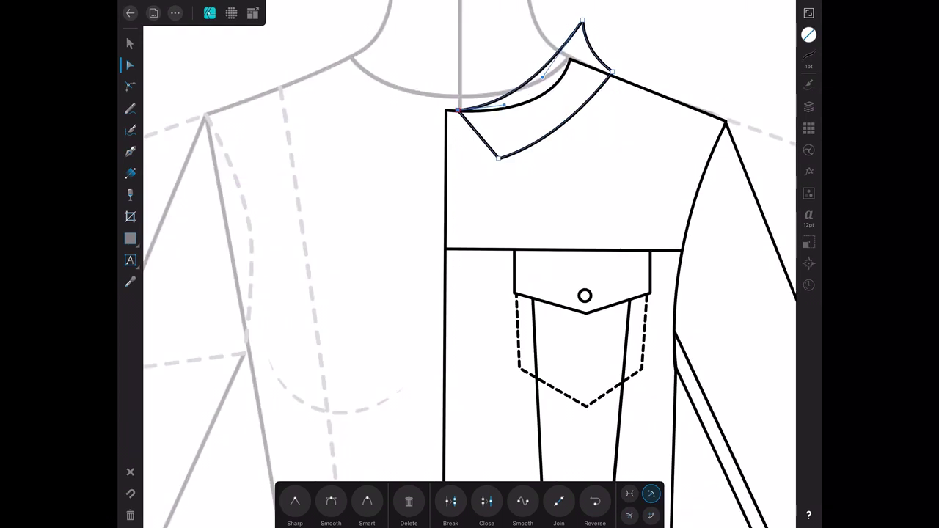
left_click(130, 43)
scroll(470, 264, "down", 3)
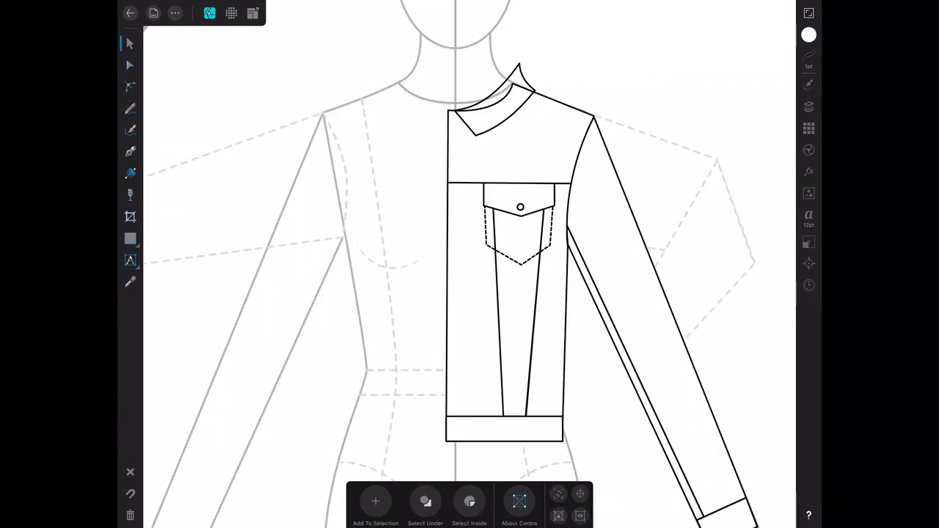
left_click(809, 35)
left_click(702, 241)
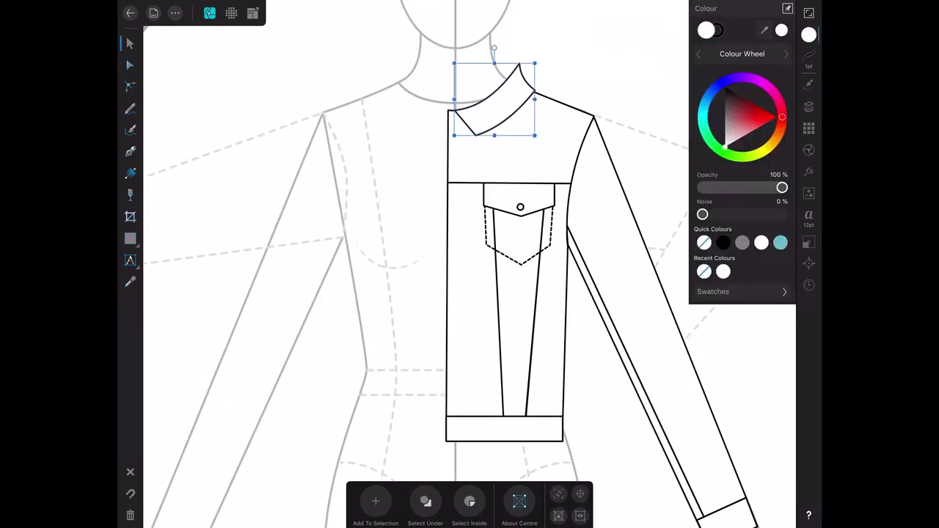
left_click(294, 367)
scroll(470, 265, "down", 2)
left_click_drag(447, 49, 703, 474)
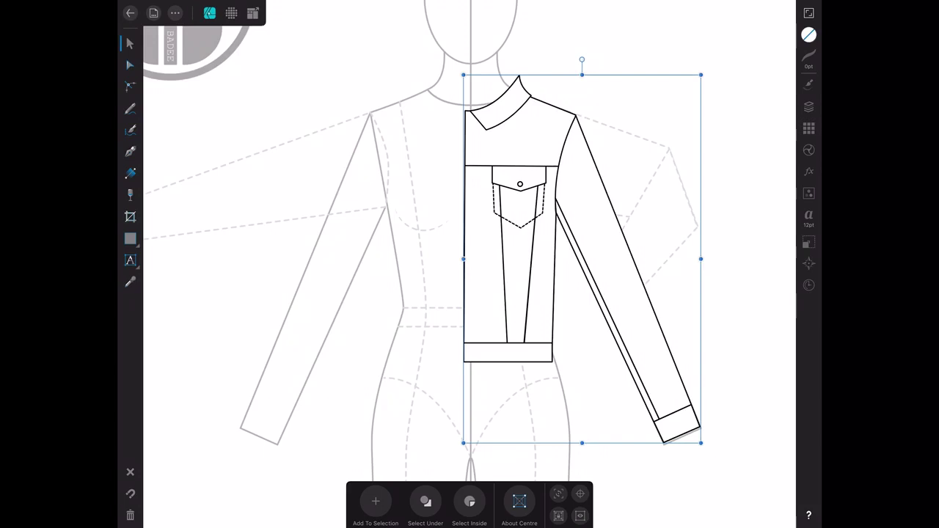
Duplicate the half jacket, flip it horizontally and slide the copy left to form the full front
left_click(809, 241)
left_click(778, 74)
left_click(808, 242)
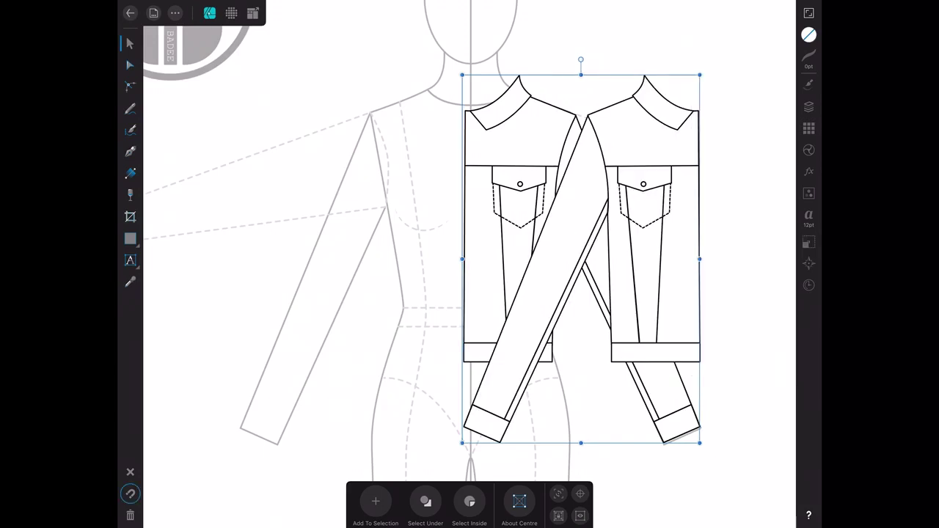
left_click_drag(579, 257, 356, 257)
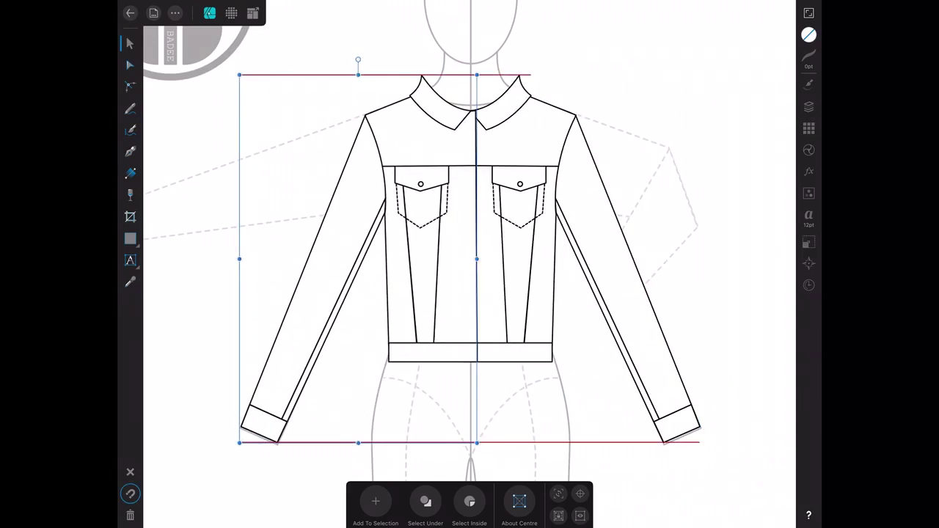
key("ctrl+a")
key("ctrl+d")
Move the right half's collar Curve to the top of the layer stack
left_click(507, 103)
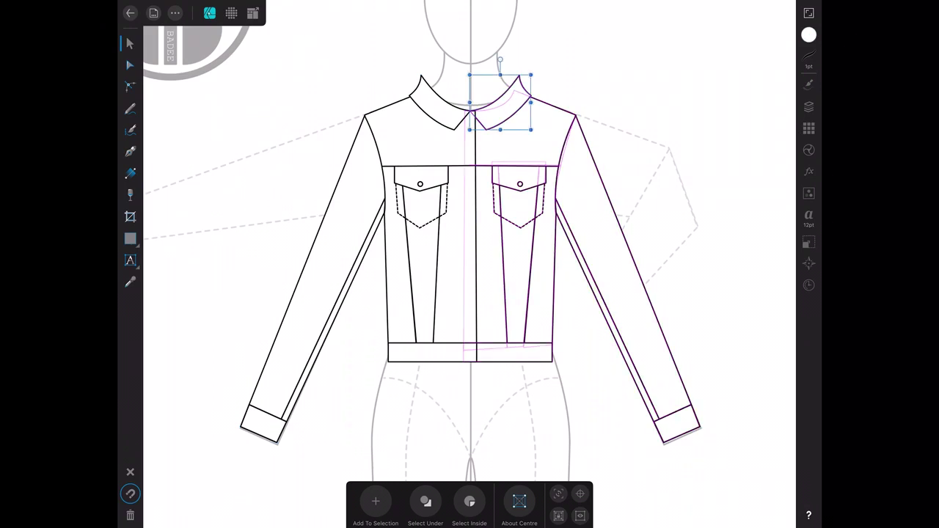
left_click(808, 107)
left_click_drag(723, 123, 711, 55)
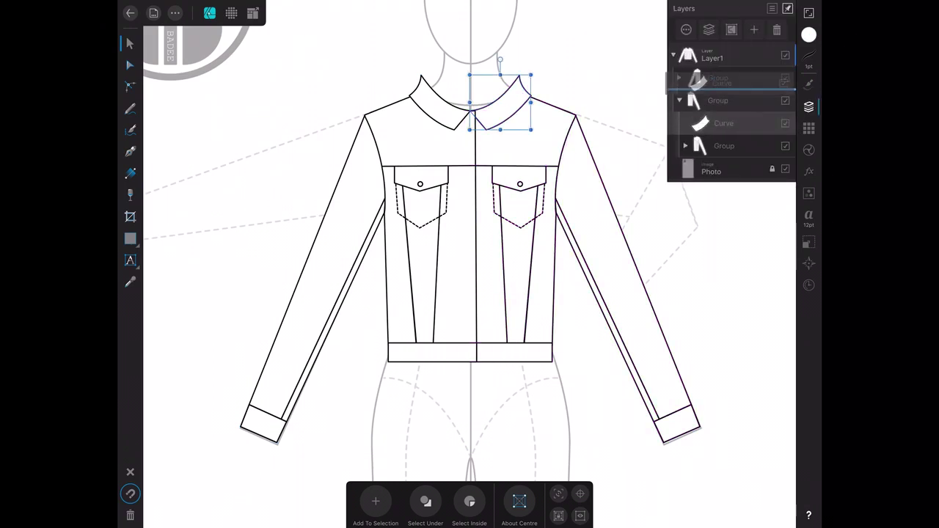
left_click(734, 331)
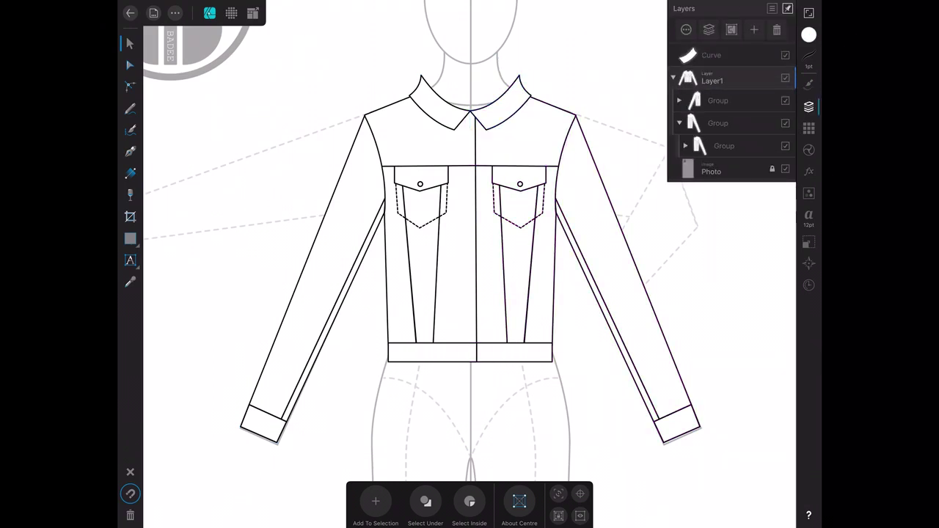
left_click(809, 106)
left_click(130, 238)
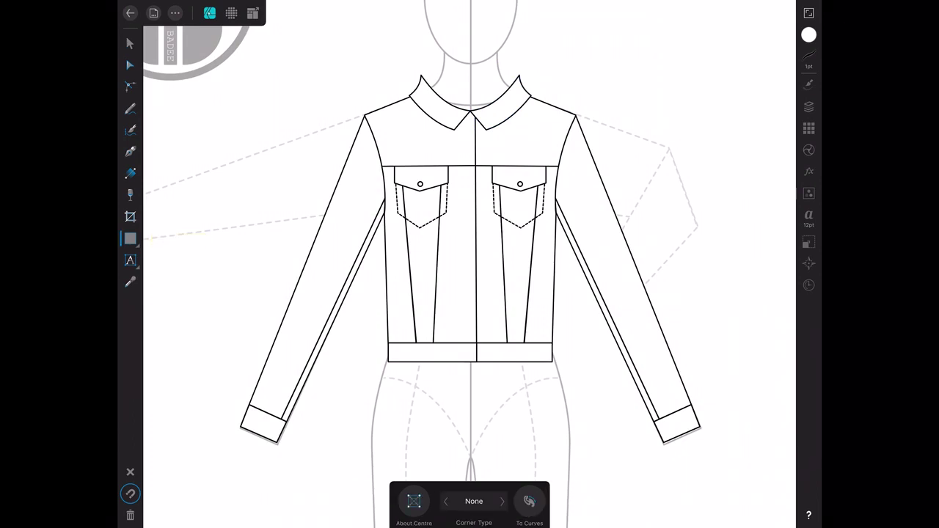
Draw a rectangle band across the collar top, widening it slightly to the left
left_click_drag(423, 75, 520, 96)
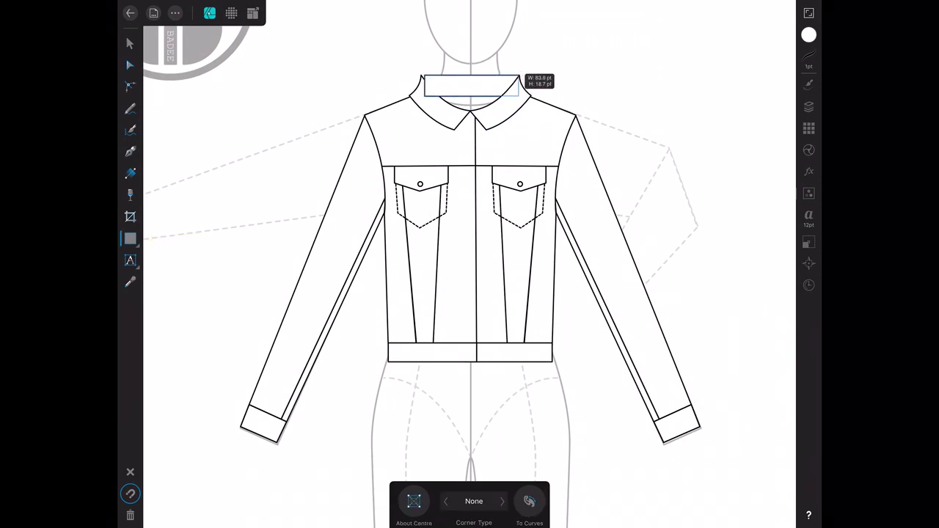
left_click_drag(519, 96, 519, 96)
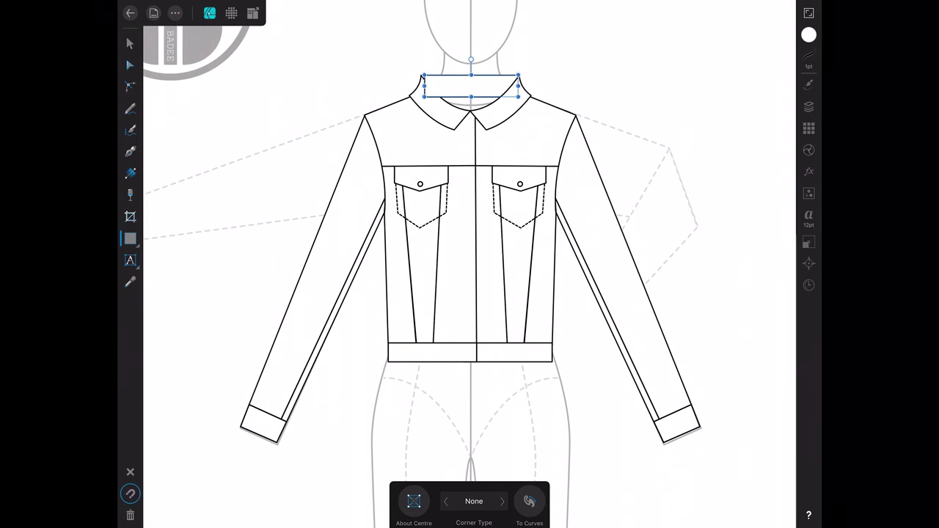
key("v")
left_click_drag(425, 86, 421, 86)
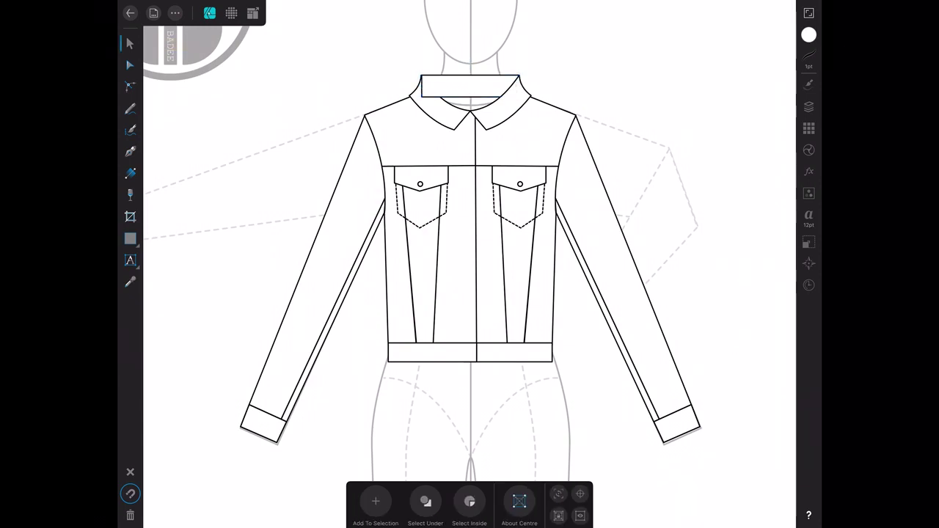
key("a")
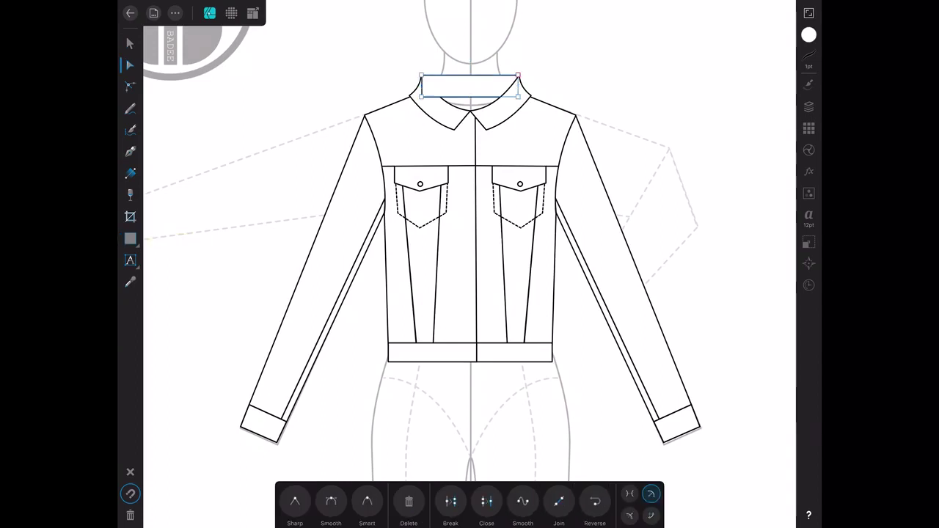
key("v")
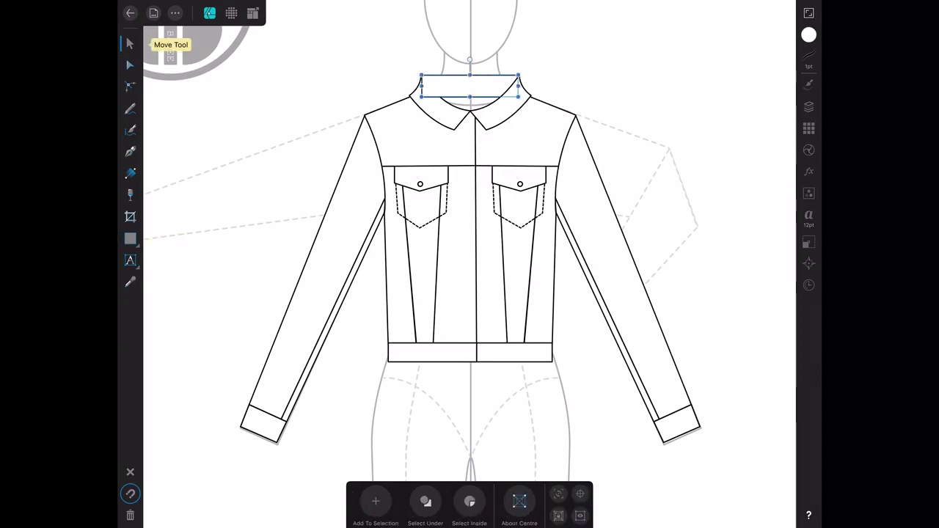
Send the band behind the jacket pieces and curve its lower edge down into a neckline
left_click(808, 106)
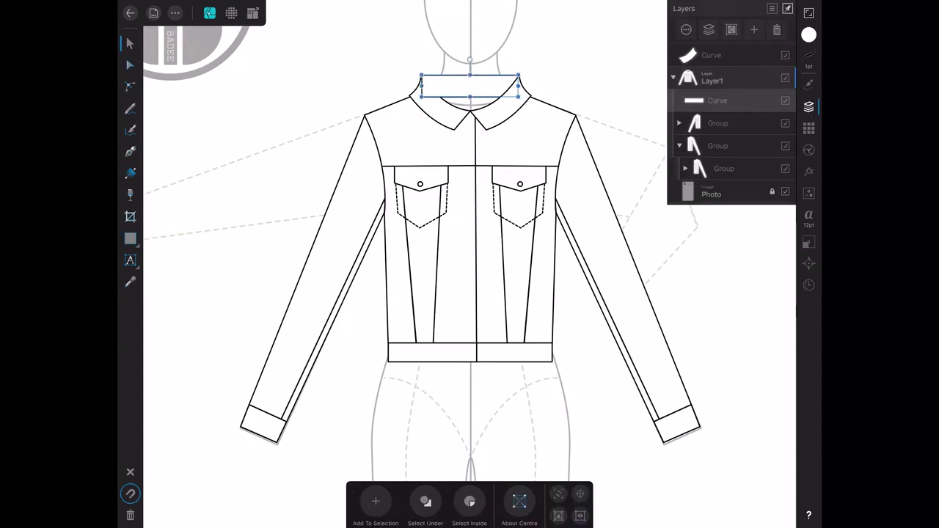
left_click_drag(718, 101, 724, 168)
left_click(809, 107)
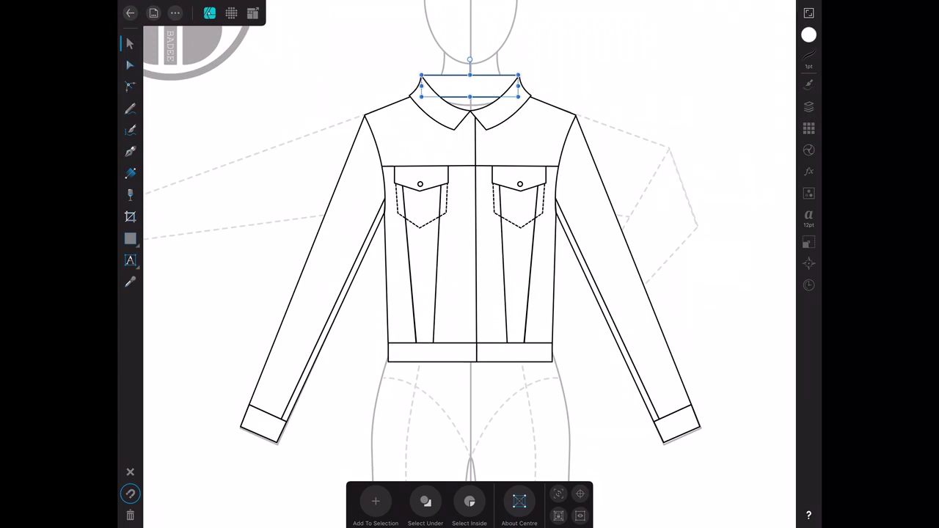
key("a")
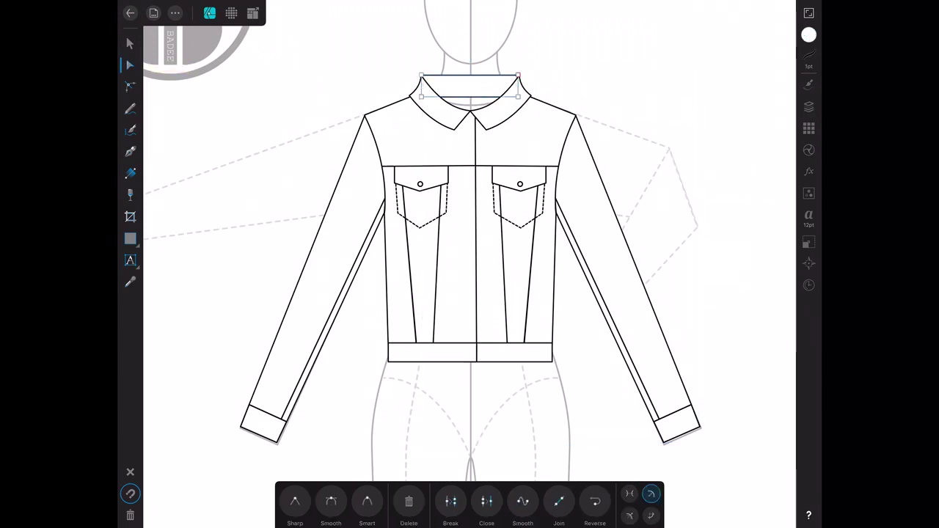
left_click(469, 76)
left_click_drag(470, 76, 470, 81)
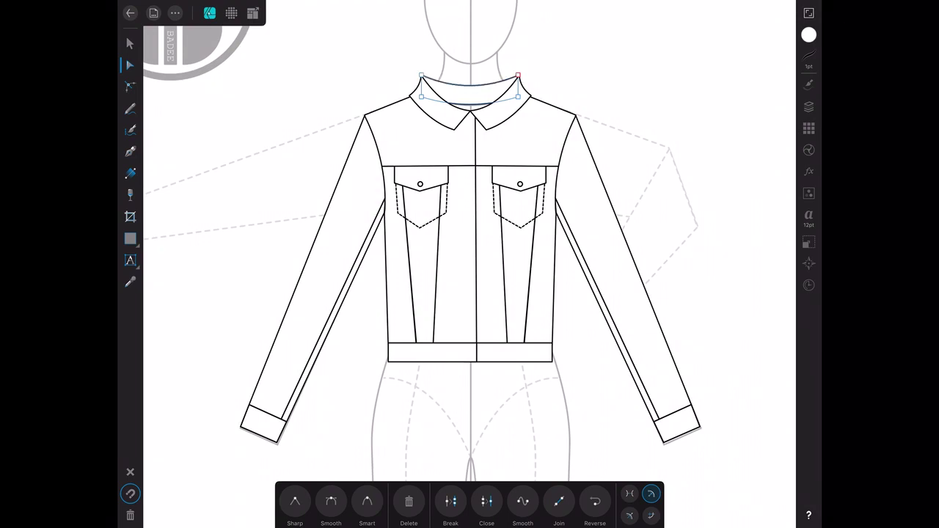
key("Escape")
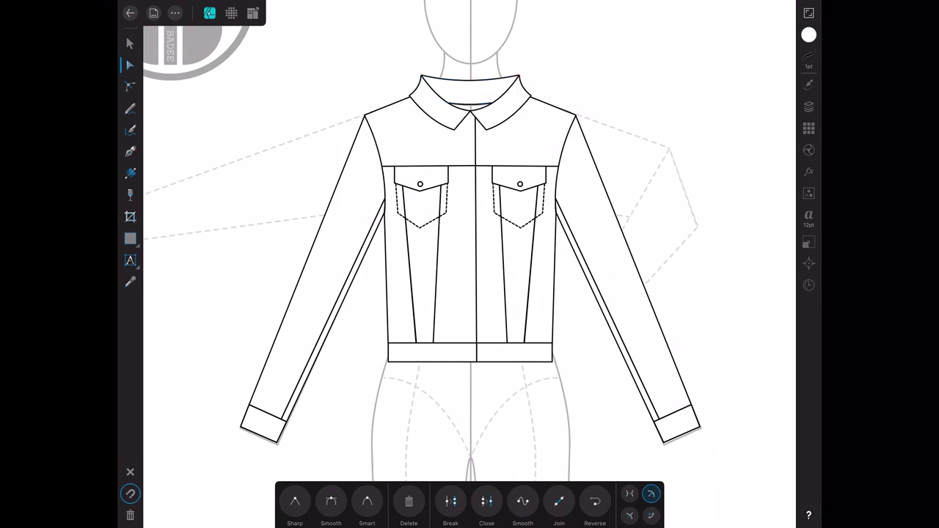
Choose the Ellipse tool and hide the logo and mannequin guide layers
left_click(130, 239)
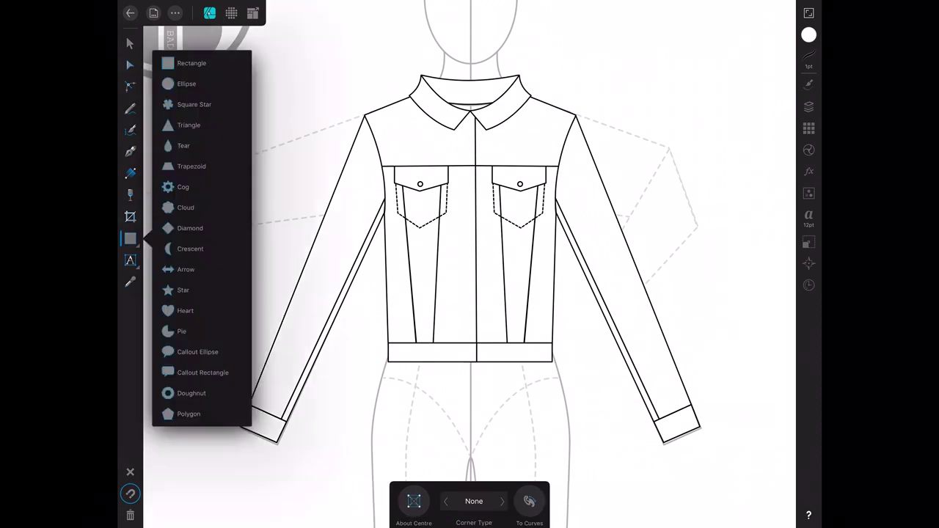
left_click(168, 83)
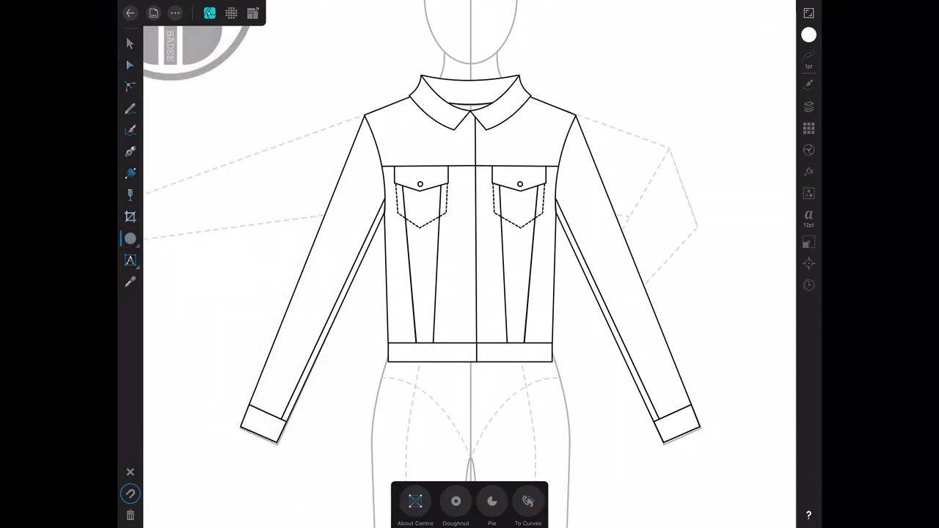
left_click(809, 106)
left_click(785, 172)
left_click(809, 106)
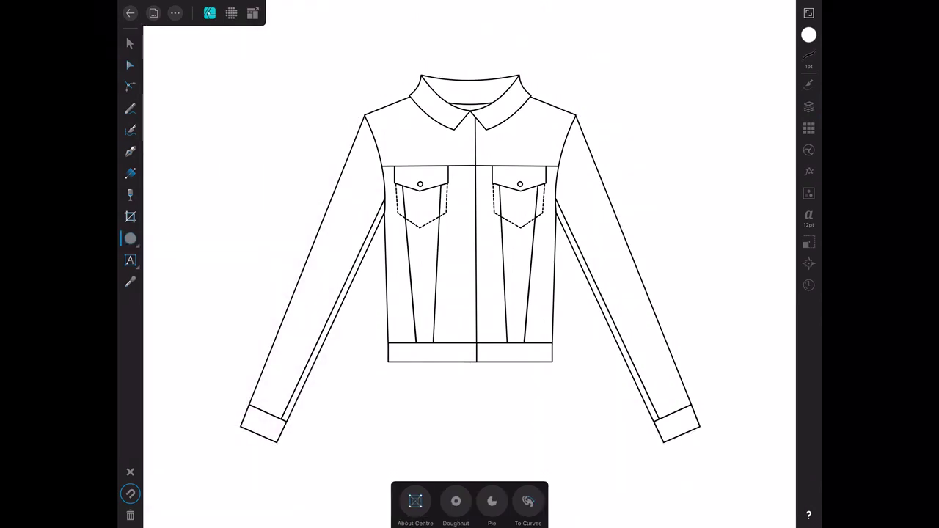
scroll(474, 284, "up", 2)
Draw a small 5.9 pt button circle below the collar and snap it onto the centre front line
left_click_drag(472, 111, 482, 122)
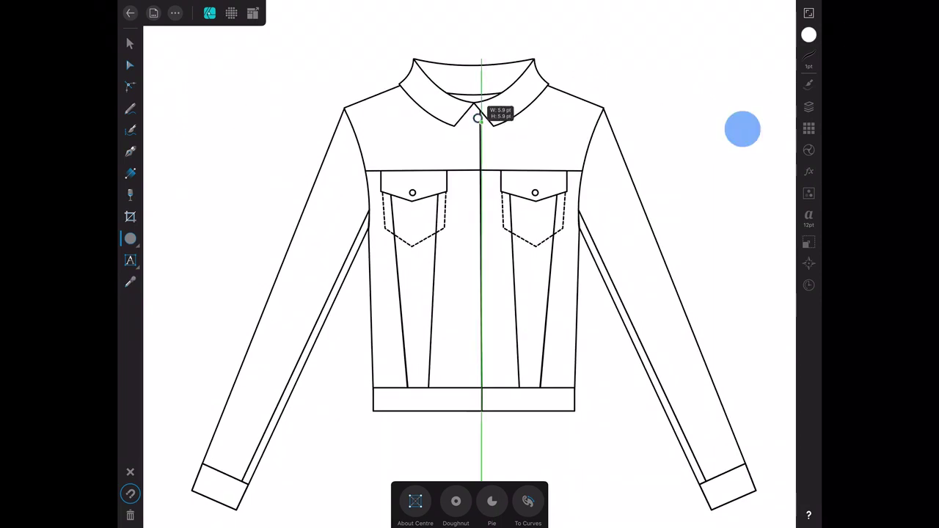
left_click(130, 43)
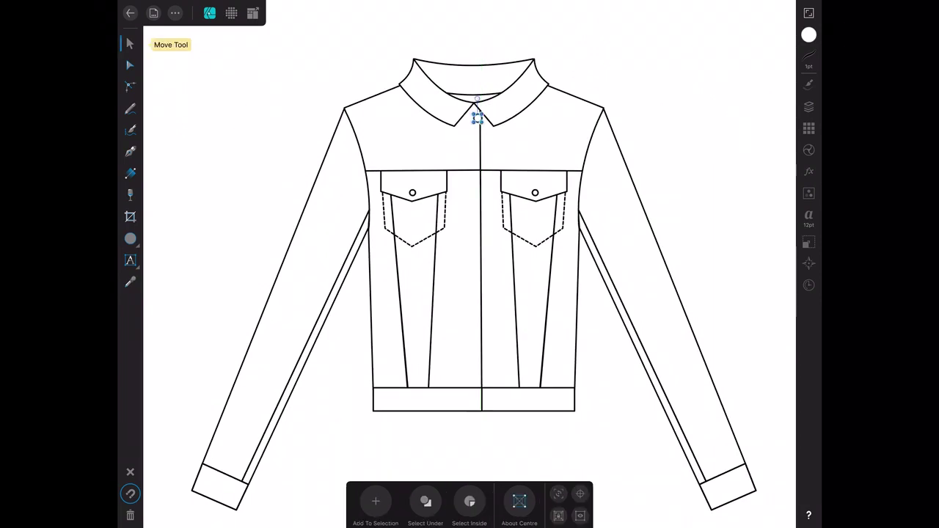
left_click_drag(477, 116, 473, 110)
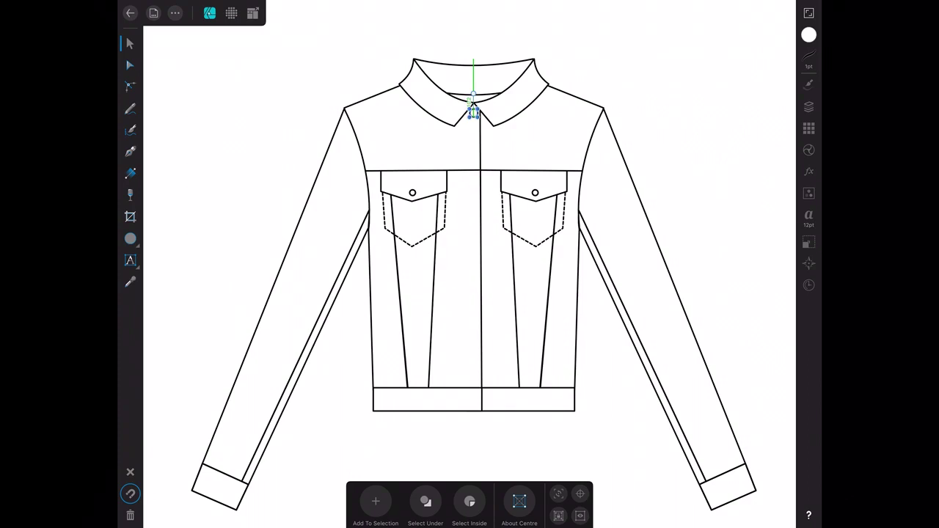
Duplicate the button down the placket, repeating the spacing until there are six buttons
left_click(175, 12)
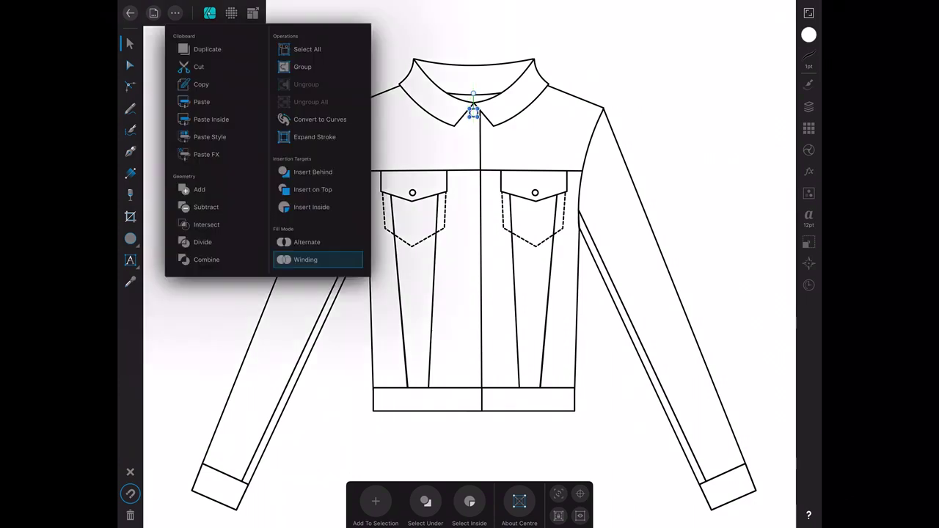
left_click(316, 257)
left_click_drag(474, 110, 474, 161)
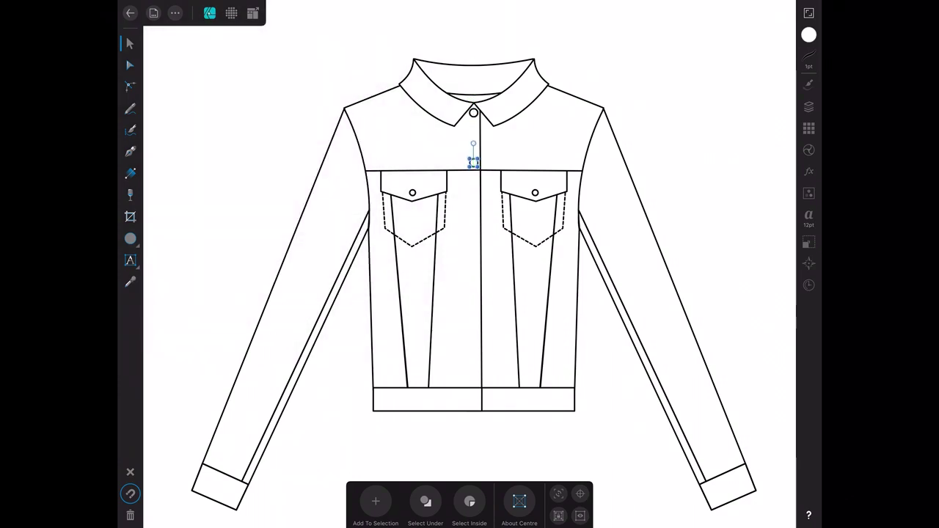
left_click(175, 12)
left_click_drag(473, 162, 473, 218)
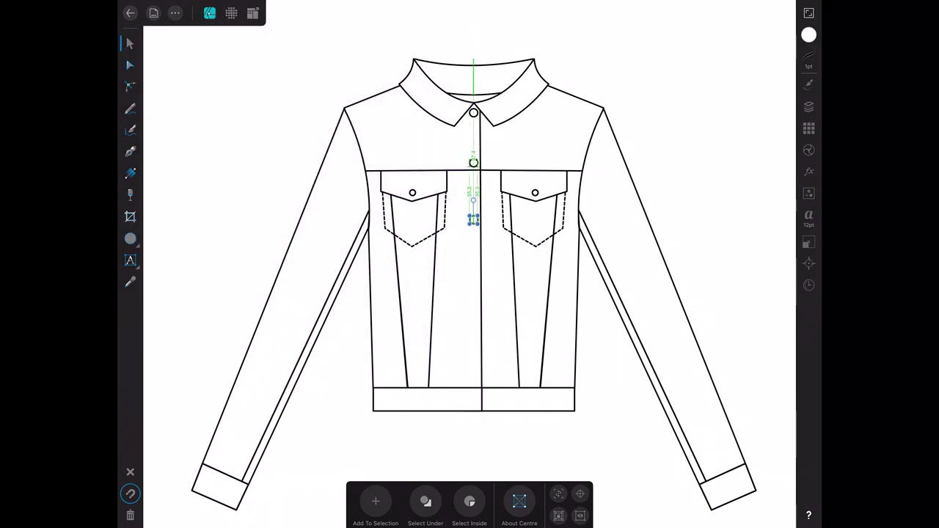
left_click(175, 12)
left_click(205, 46)
left_click(174, 13)
left_click(205, 47)
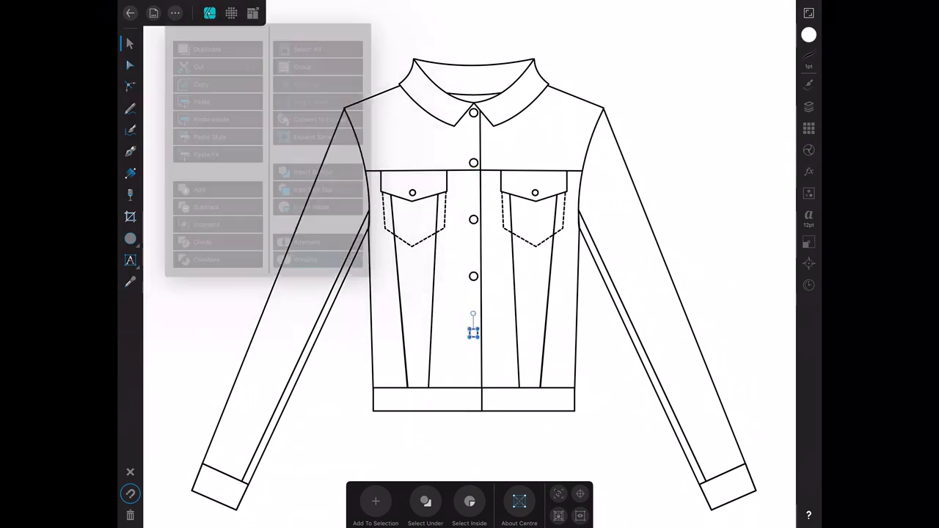
left_click(175, 12)
left_click(205, 47)
Move the last button onto the waistband and distribute the button column vertically
scroll(469, 264, "up", 3)
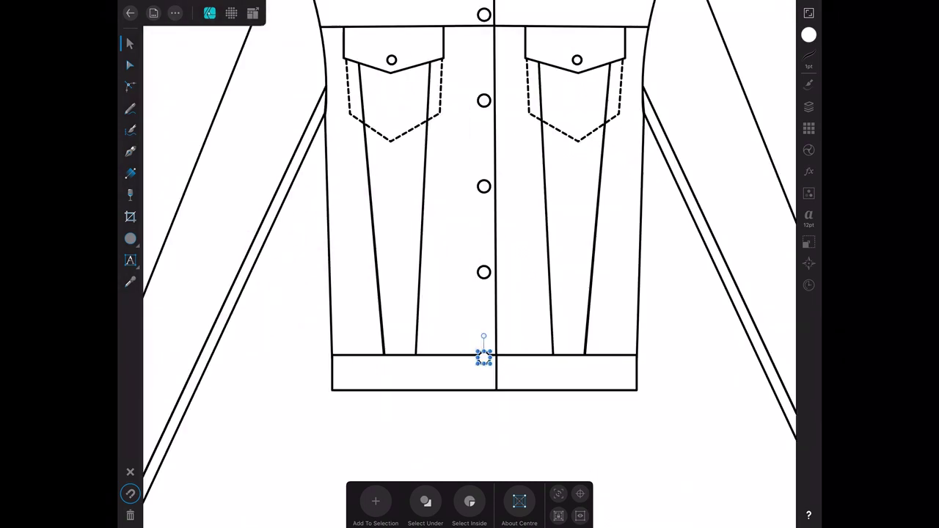
mouse_move(484, 357)
left_mouse_down()
mouse_move(484, 375)
mouse_move(491, 33)
left_mouse_up()
scroll(470, 264, "down", 2)
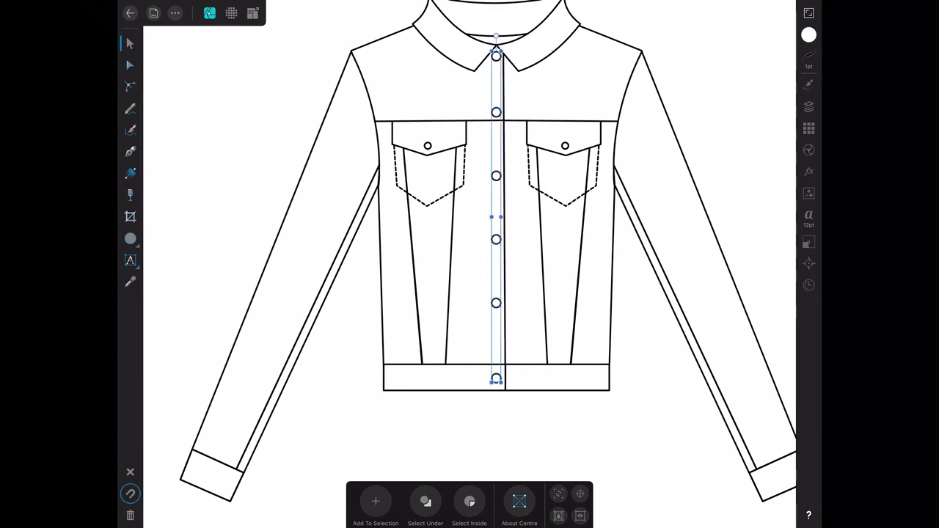
left_click(809, 243)
left_click(726, 338)
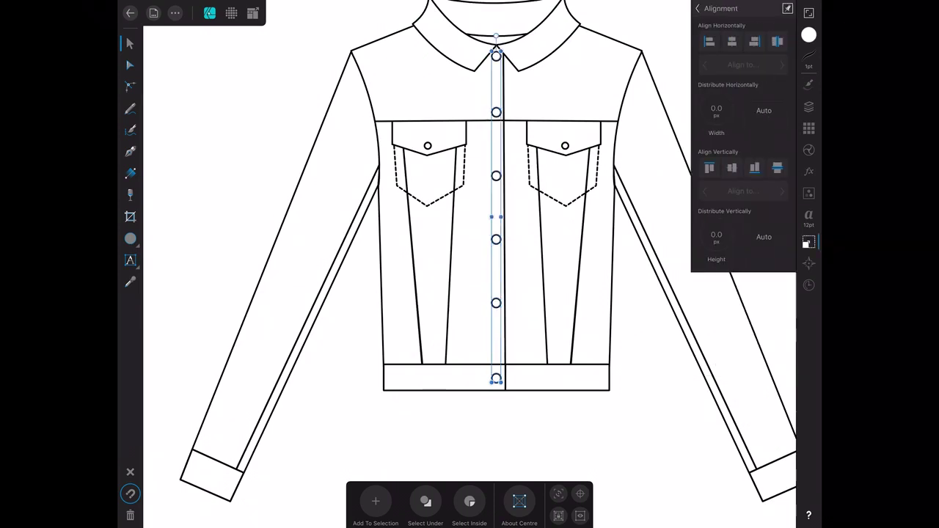
left_click(764, 237)
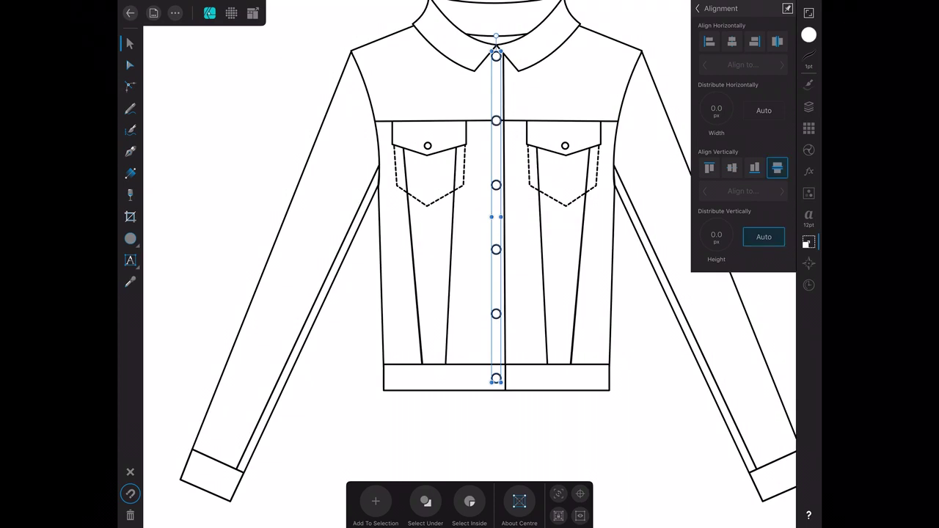
left_click(808, 242)
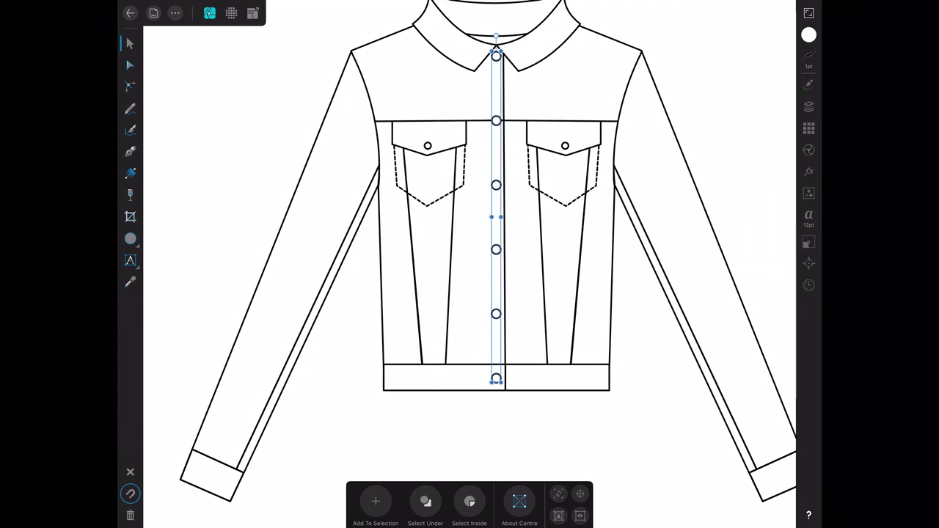
left_click(734, 404)
scroll(481, 257, "down", 3)
Draw a rectangle over the back neck, send it behind the jacket and fill it light grey
left_click(130, 238)
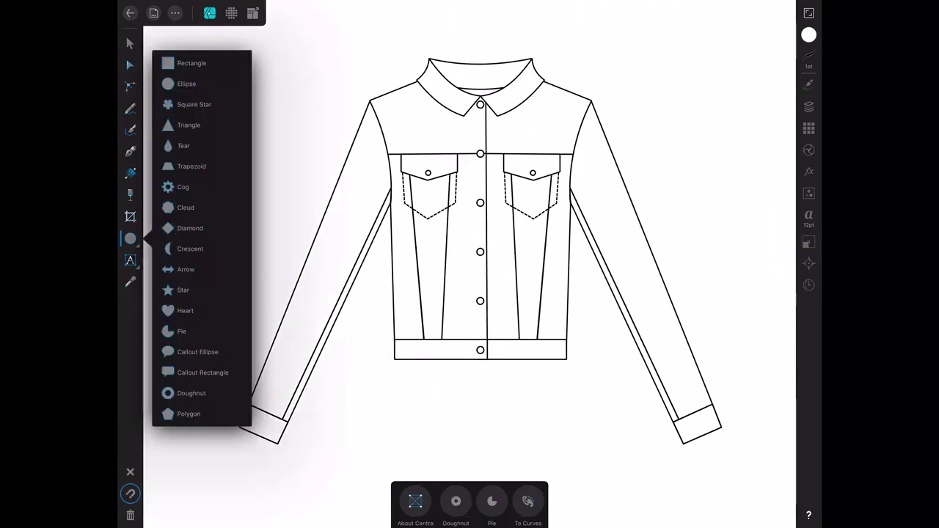
left_click(168, 61)
left_click_drag(433, 73, 525, 167)
left_click(809, 107)
left_click_drag(724, 100, 724, 327)
left_click(809, 34)
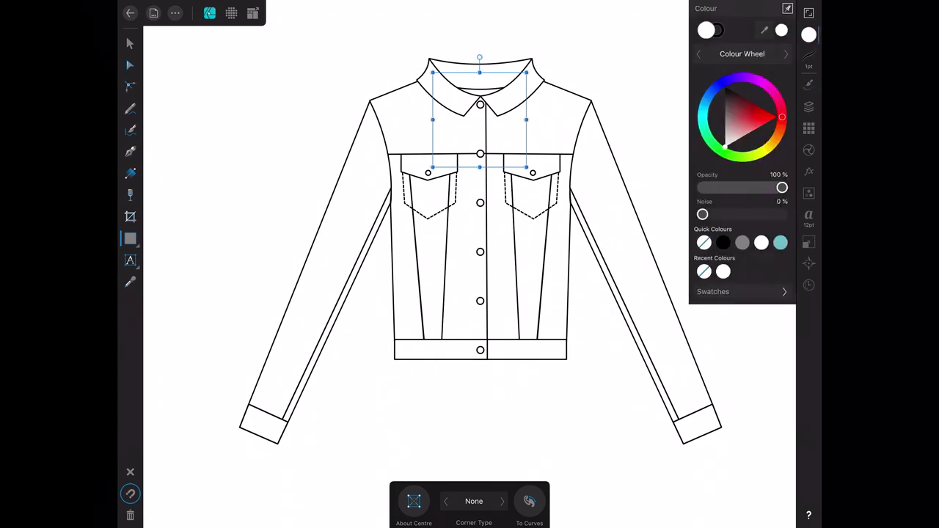
left_click(742, 242)
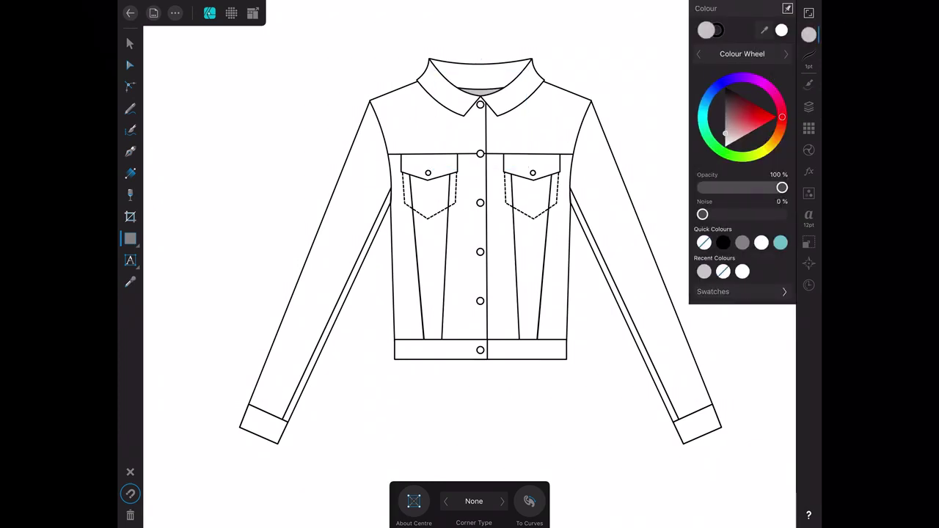
scroll(480, 220, "down", 5)
left_click(130, 43)
left_click(174, 12)
Select the whole jacket and move it toward the artboard's bottom-right
left_click(306, 49)
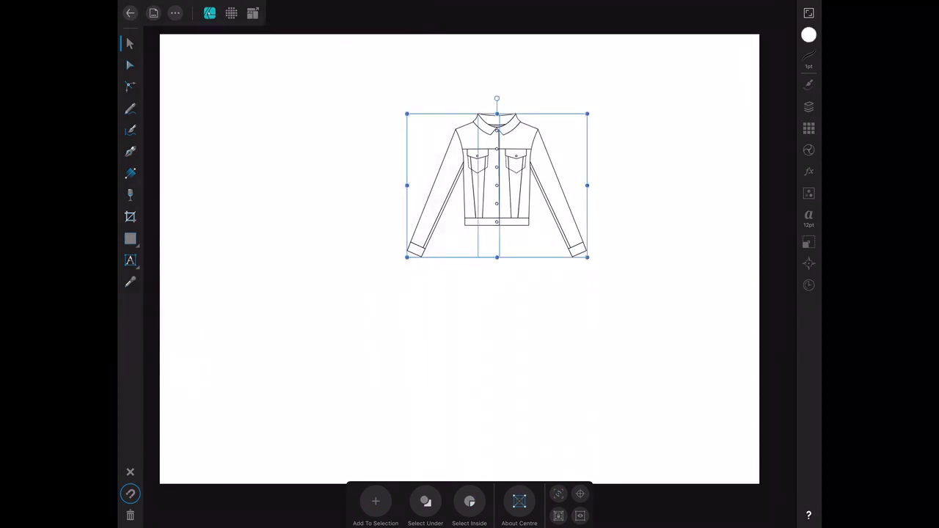
left_click(175, 13)
left_click(305, 260)
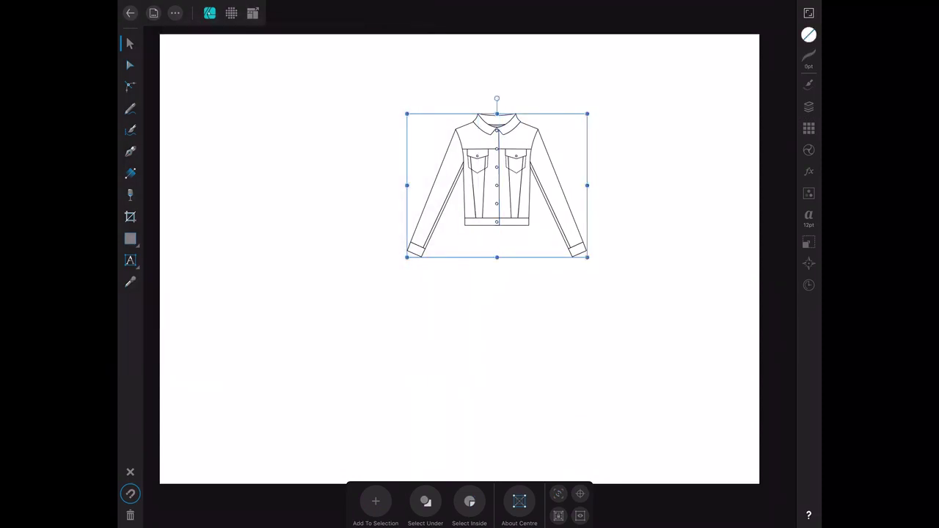
left_click_drag(497, 185, 642, 397)
Enable Scale with Object for strokes and enlarge the jacket to about 1095.9 × 873.4 pt
left_click(808, 55)
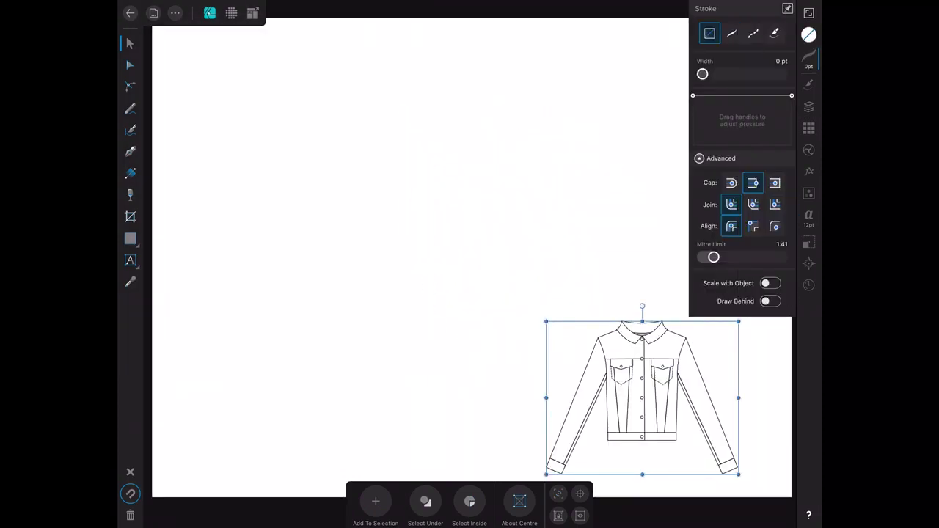
left_click(771, 283)
left_click(809, 55)
left_click_drag(545, 321, 201, 45)
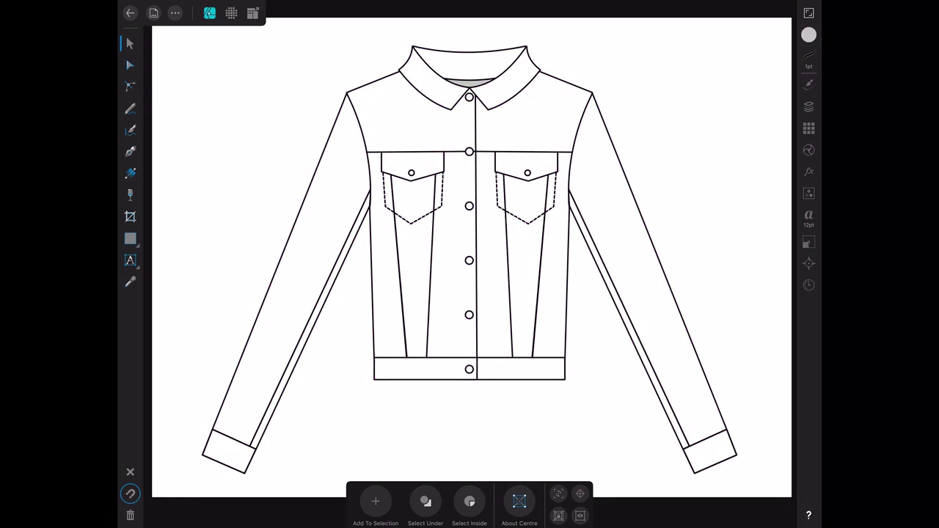
left_click(808, 106)
Fill the background rectangle mid-grey and hide the interface to view the drawing full screen
left_click(718, 124)
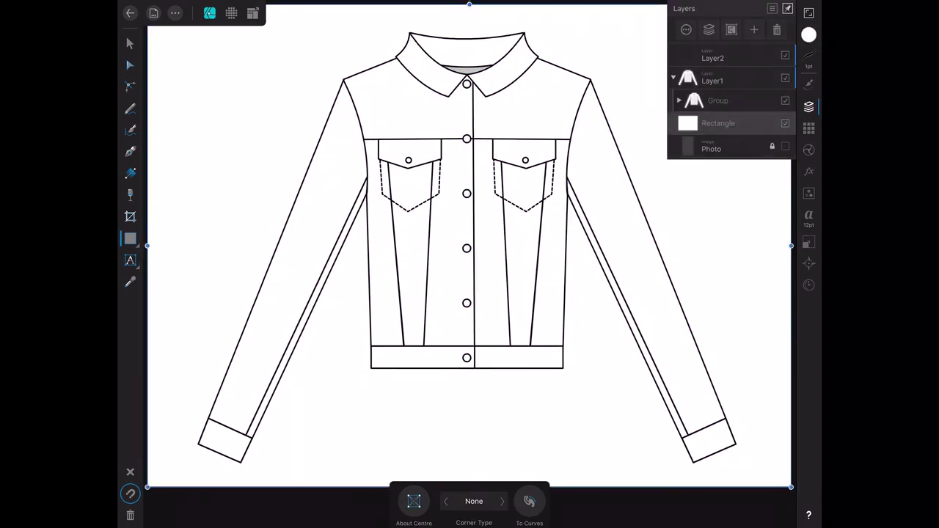
left_click(809, 34)
left_click(723, 241)
left_click(809, 35)
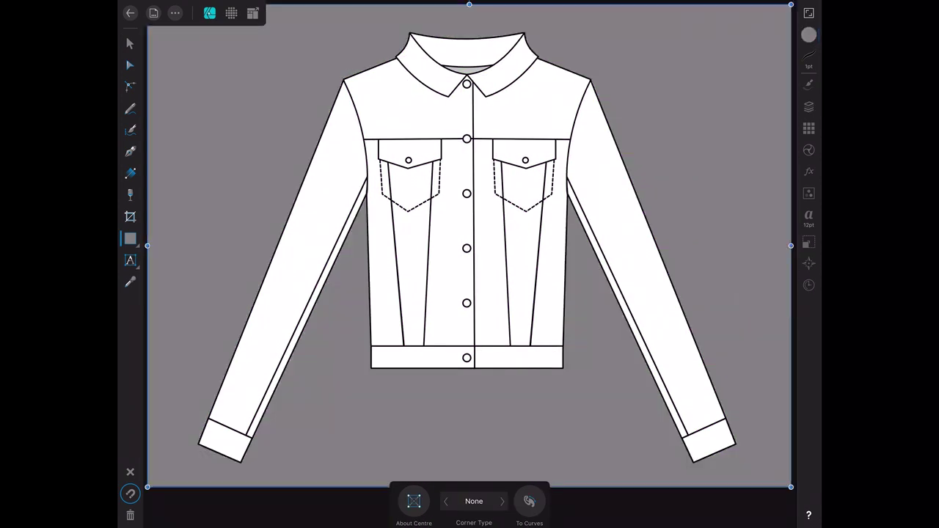
left_click(809, 13)
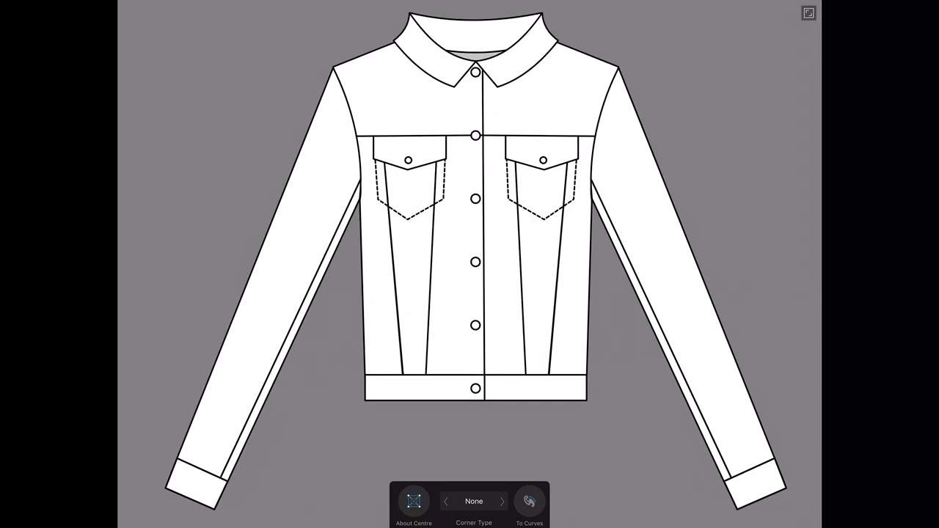